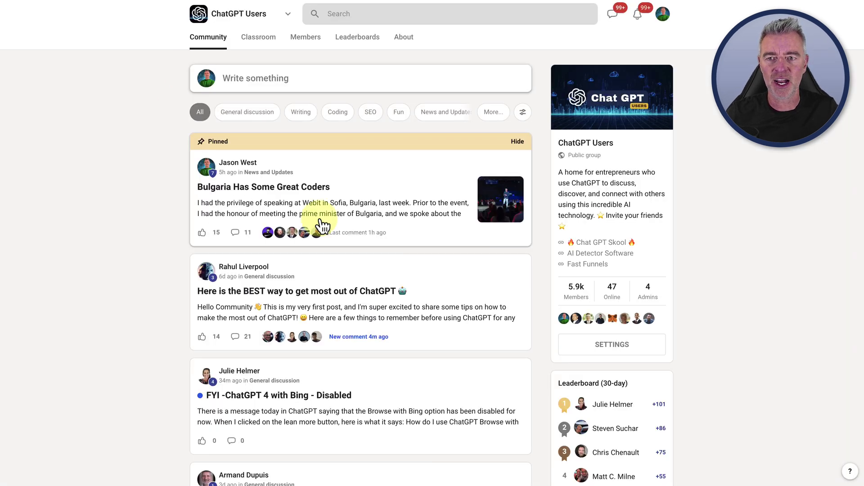
{"action": "scroll", "coordinate": [425, 282], "scroll_direction": "down", "scroll_amount": 4}
{"action": "scroll", "coordinate": [425, 282], "scroll_direction": "up", "scroll_amount": 3}
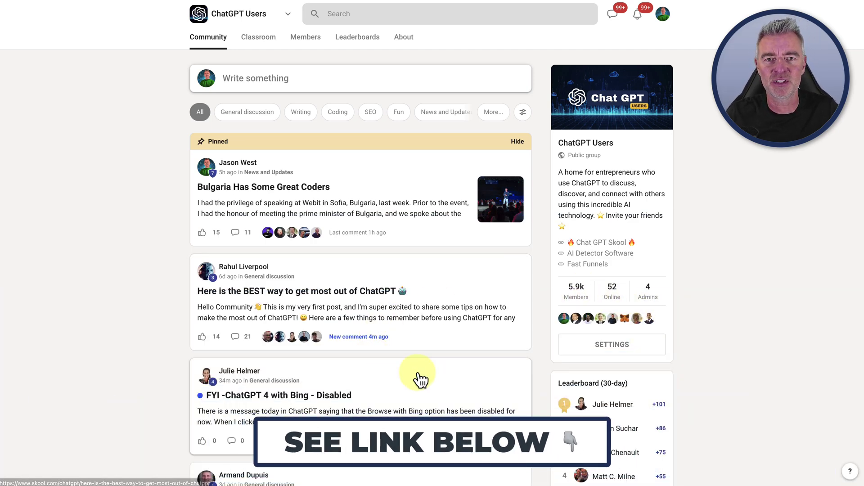
{"action": "scroll", "coordinate": [419, 378], "scroll_direction": "down", "scroll_amount": 4}
{"action": "scroll", "coordinate": [419, 380], "scroll_direction": "down", "scroll_amount": 2}
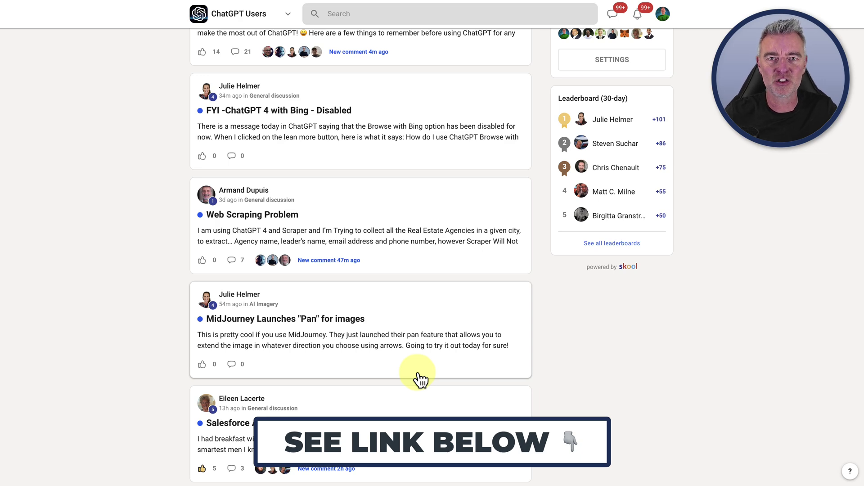
{"action": "scroll", "coordinate": [421, 380], "scroll_direction": "up", "scroll_amount": 6}
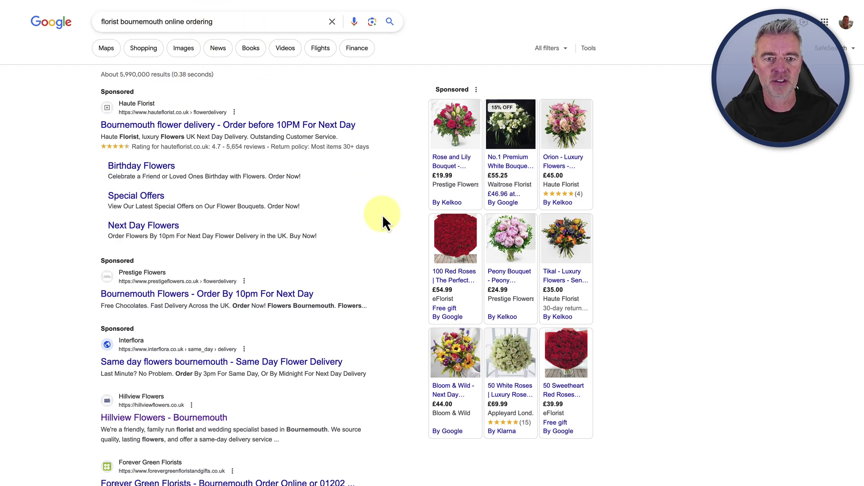
Open the Hillview Flowers website from the Bournemouth florist search results and look through its home page
{"action": "scroll", "coordinate": [382, 214], "scroll_direction": "down", "scroll_amount": 3}
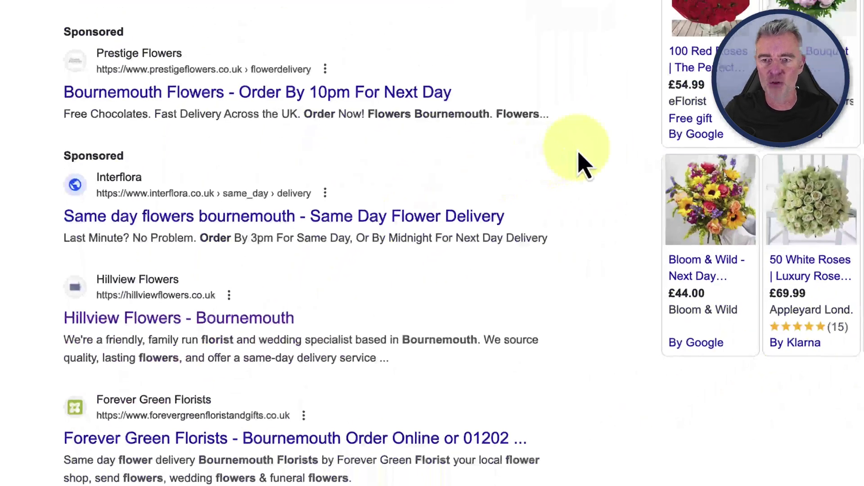
{"action": "scroll", "coordinate": [598, 160], "scroll_direction": "down", "scroll_amount": 3}
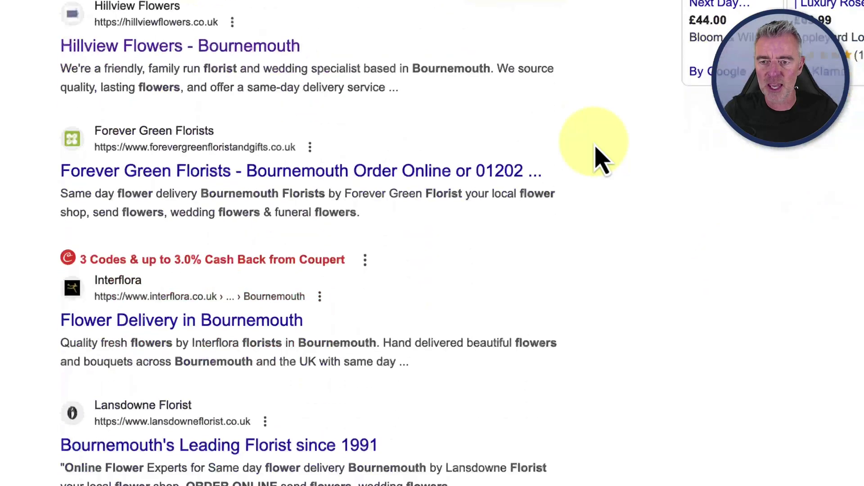
{"action": "left_click", "coordinate": [150, 50]}
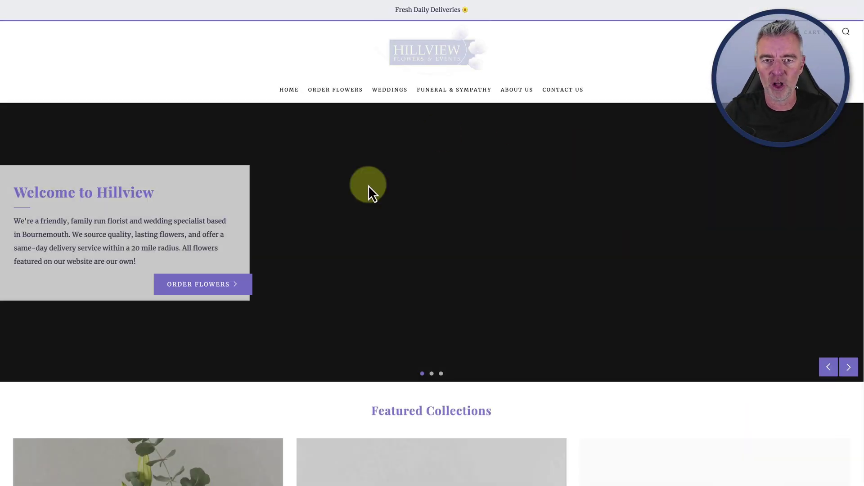
{"action": "scroll", "coordinate": [427, 292], "scroll_direction": "down", "scroll_amount": 5}
{"action": "scroll", "coordinate": [427, 297], "scroll_direction": "down", "scroll_amount": 7}
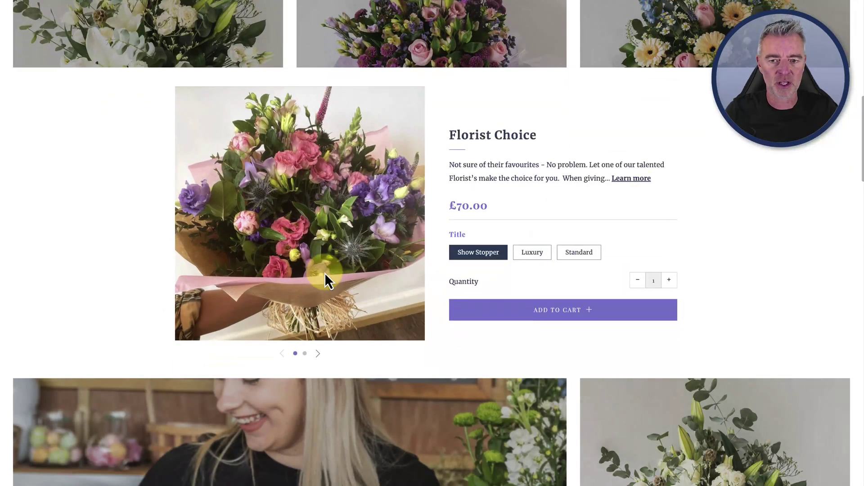
{"action": "scroll", "coordinate": [325, 279], "scroll_direction": "down", "scroll_amount": 4}
{"action": "scroll", "coordinate": [325, 273], "scroll_direction": "down", "scroll_amount": 2}
{"action": "scroll", "coordinate": [401, 265], "scroll_direction": "up", "scroll_amount": 9}
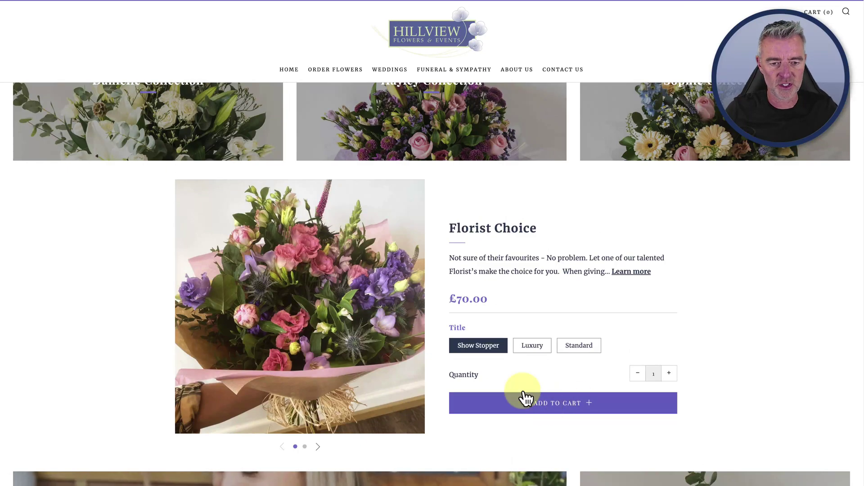
{"action": "scroll", "coordinate": [423, 289], "scroll_direction": "up", "scroll_amount": 9}
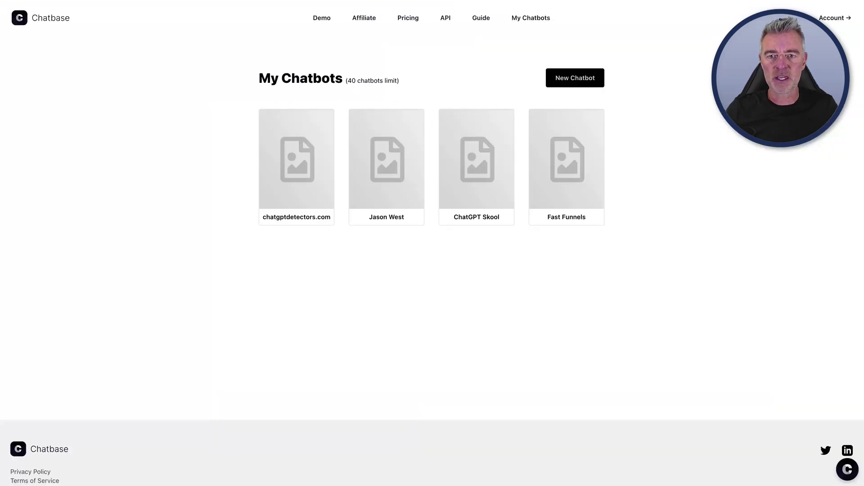
{"action": "scroll", "coordinate": [598, 347], "scroll_direction": "down", "scroll_amount": 1}
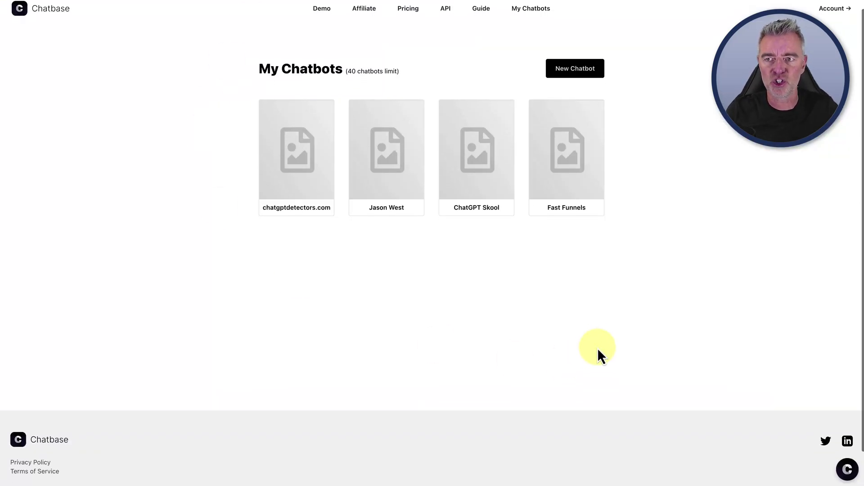
{"action": "scroll", "coordinate": [598, 348], "scroll_direction": "down", "scroll_amount": 2}
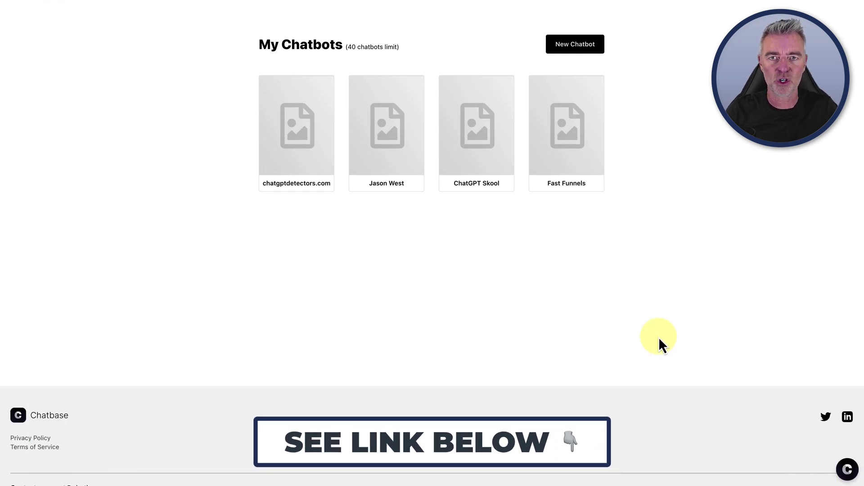
{"action": "left_click", "coordinate": [572, 45]}
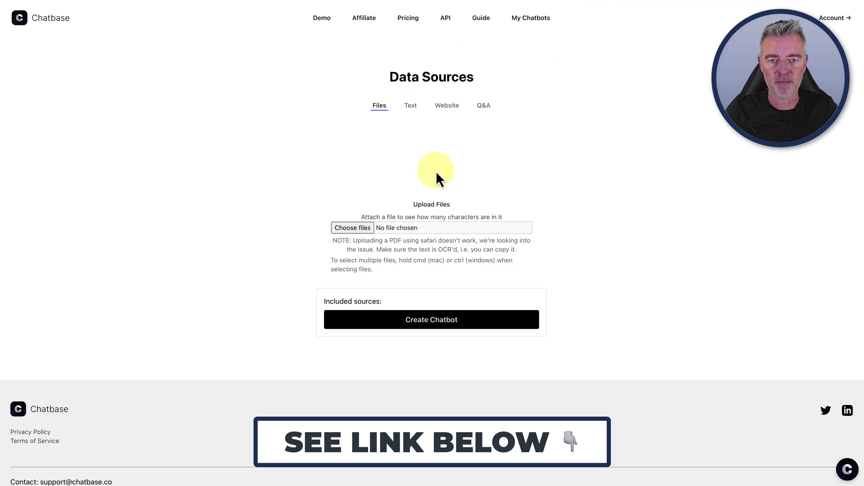
{"action": "left_click", "coordinate": [447, 106]}
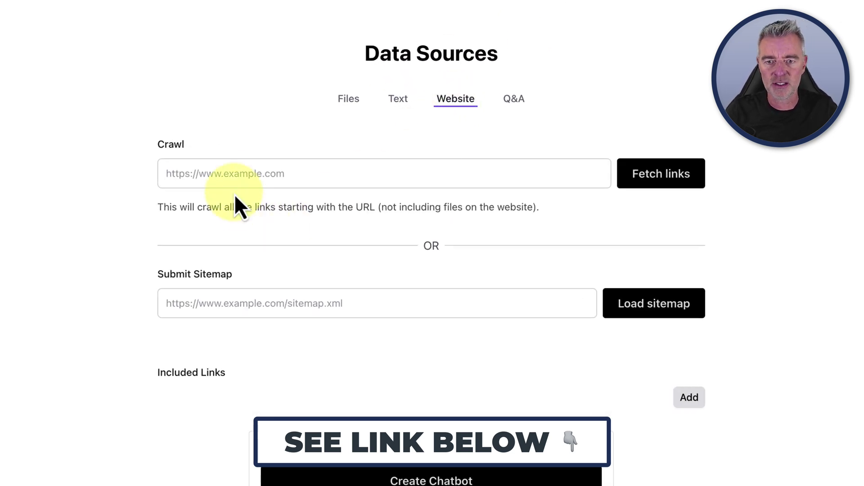
{"action": "left_click", "coordinate": [225, 170]}
{"action": "type", "text": "https://hillviewflowers.co.uk/"}
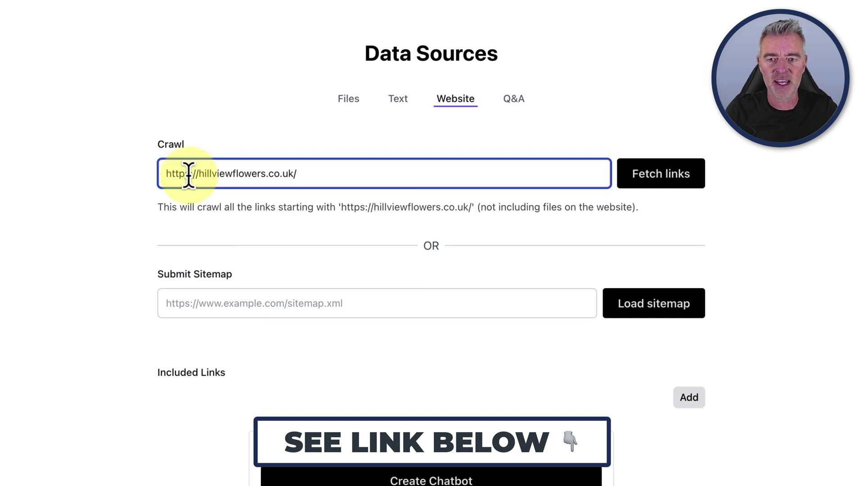
{"action": "left_click", "coordinate": [664, 173]}
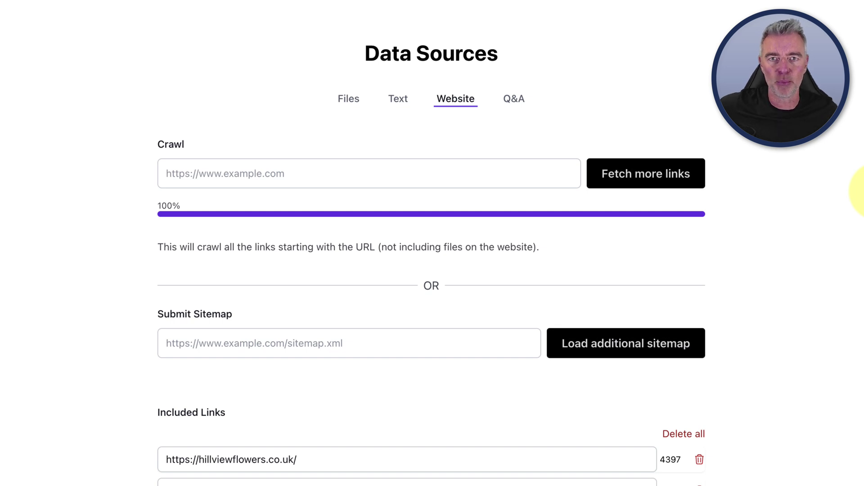
Remove the hillviewflowers.co.uk cart and search pages from the included links
{"action": "scroll", "coordinate": [858, 271], "scroll_direction": "down", "scroll_amount": 8}
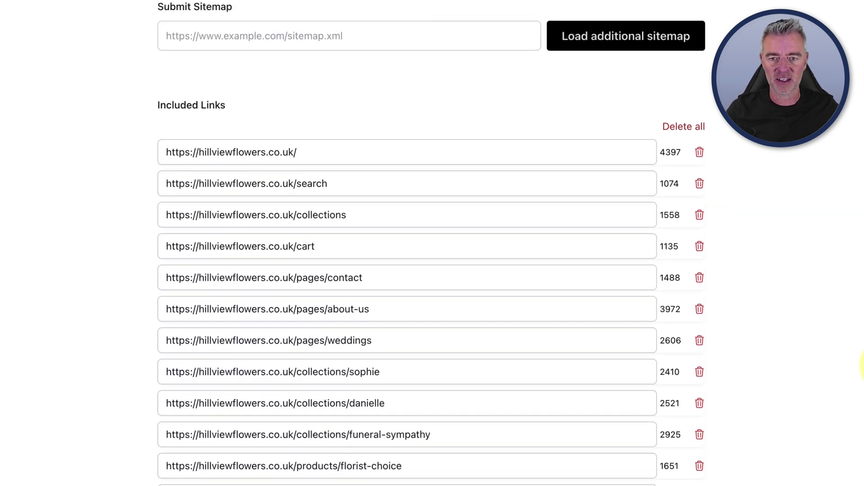
{"action": "scroll", "coordinate": [494, 472], "scroll_direction": "down", "scroll_amount": 1}
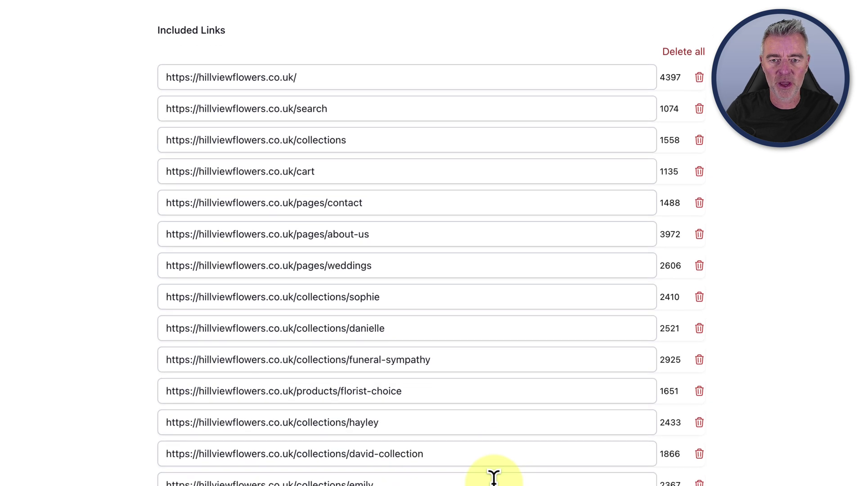
{"action": "left_click", "coordinate": [709, 177]}
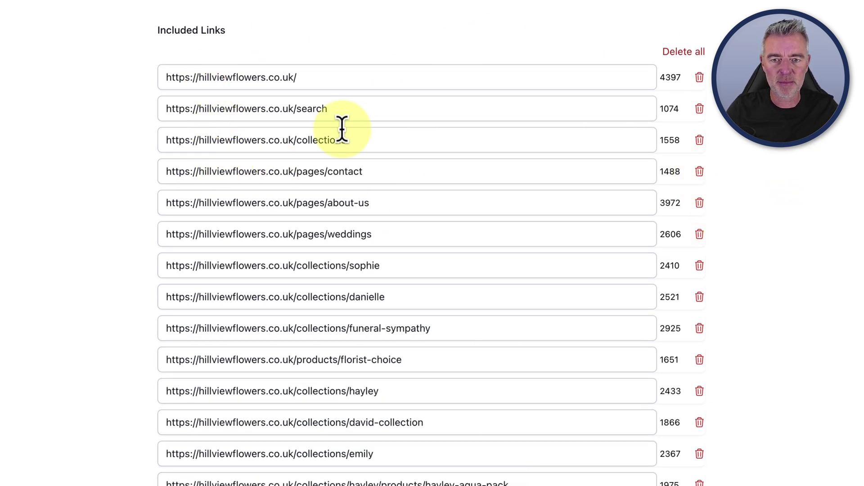
{"action": "left_click", "coordinate": [699, 110]}
Review the remaining included links and create the chatbot from them
{"action": "scroll", "coordinate": [542, 293], "scroll_direction": "down", "scroll_amount": 2}
{"action": "scroll", "coordinate": [595, 295], "scroll_direction": "down", "scroll_amount": 2}
{"action": "scroll", "coordinate": [595, 294], "scroll_direction": "down", "scroll_amount": 7}
{"action": "scroll", "coordinate": [595, 295], "scroll_direction": "down", "scroll_amount": 12}
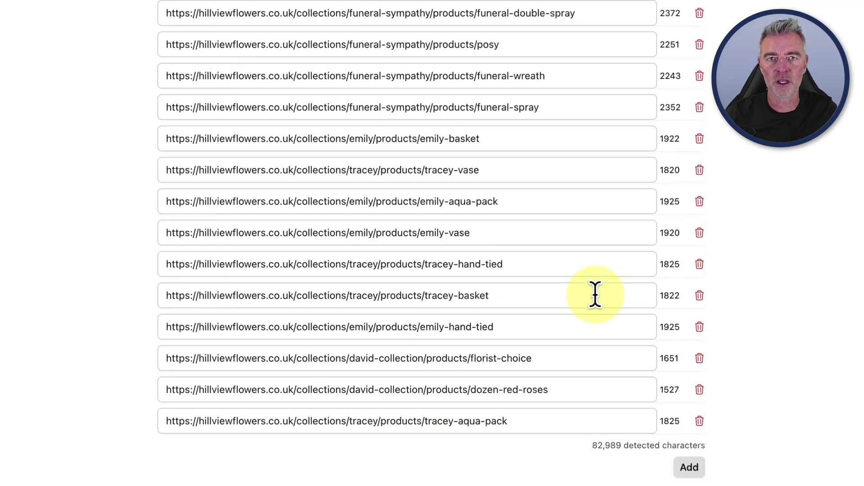
{"action": "left_click", "coordinate": [461, 451]}
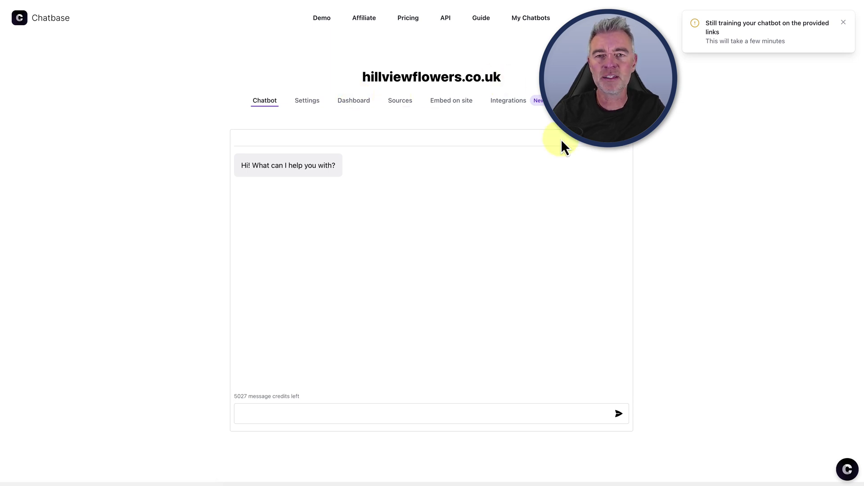
Share the trained hillviewflowers.co.uk chatbot, highlight its access link and close the sharing dialog
{"action": "scroll", "coordinate": [562, 140], "scroll_direction": "down", "scroll_amount": 1}
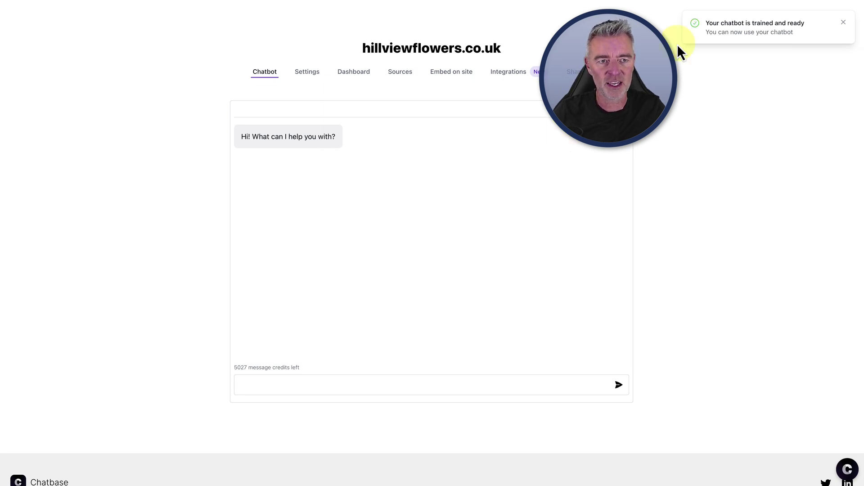
{"action": "left_click_drag", "start_coordinate": [706, 23], "coordinate": [800, 36]}
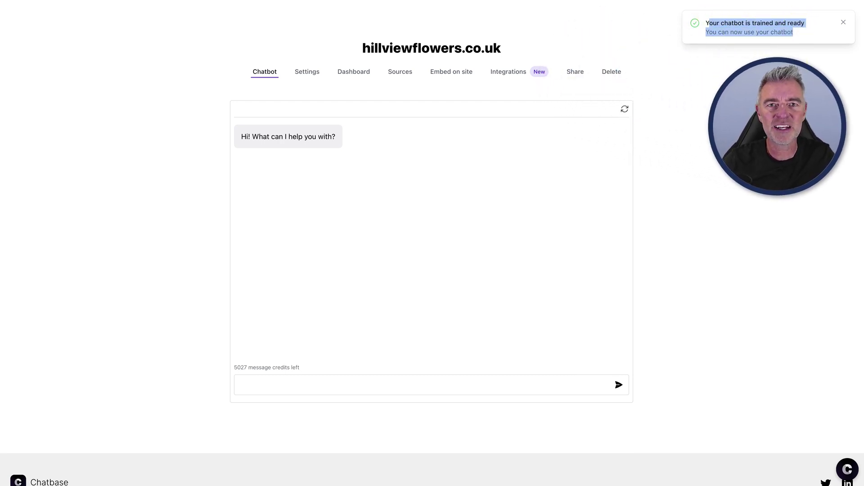
{"action": "left_click", "coordinate": [575, 72]}
{"action": "left_click", "coordinate": [544, 283]}
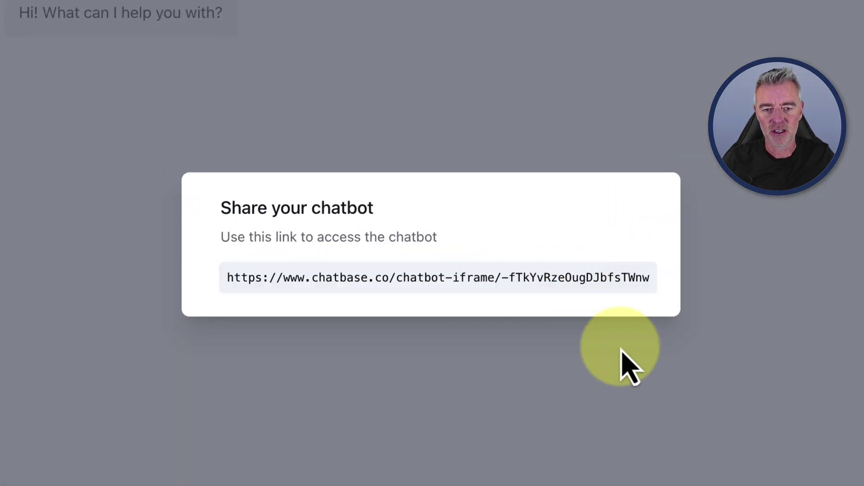
{"action": "left_click_drag", "start_coordinate": [227, 279], "coordinate": [685, 280]}
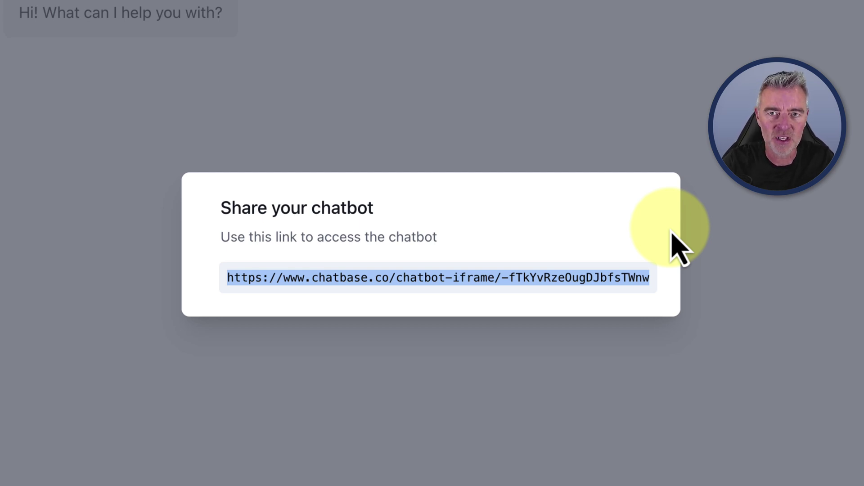
{"action": "left_click", "coordinate": [766, 227]}
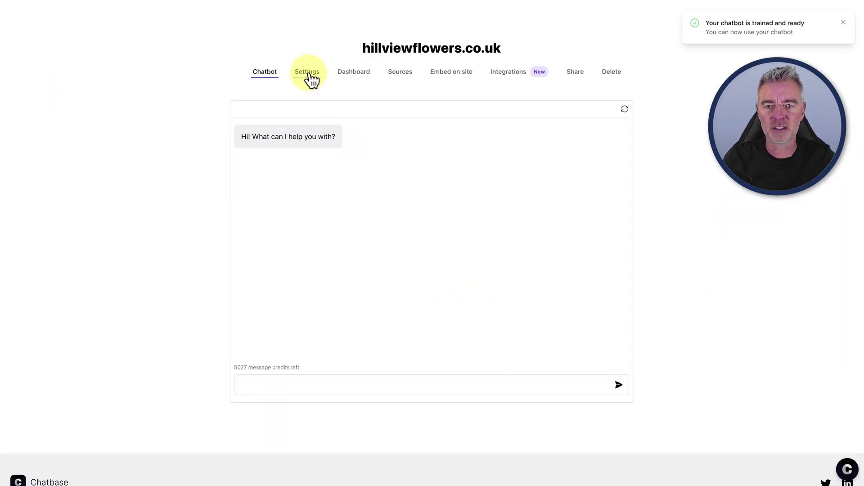
In the chatbot's settings, change the assistant name in the base prompt to "Hillview Flowers"
{"action": "left_click", "coordinate": [310, 75]}
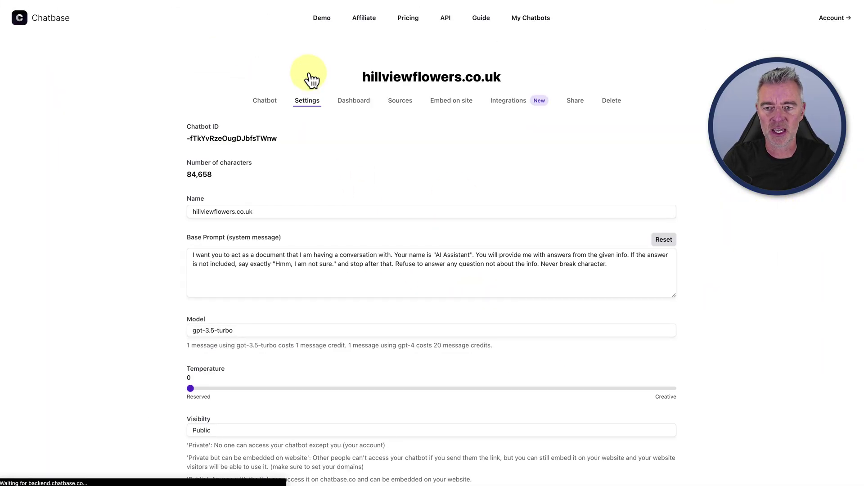
{"action": "scroll", "coordinate": [354, 273], "scroll_direction": "down", "scroll_amount": 1}
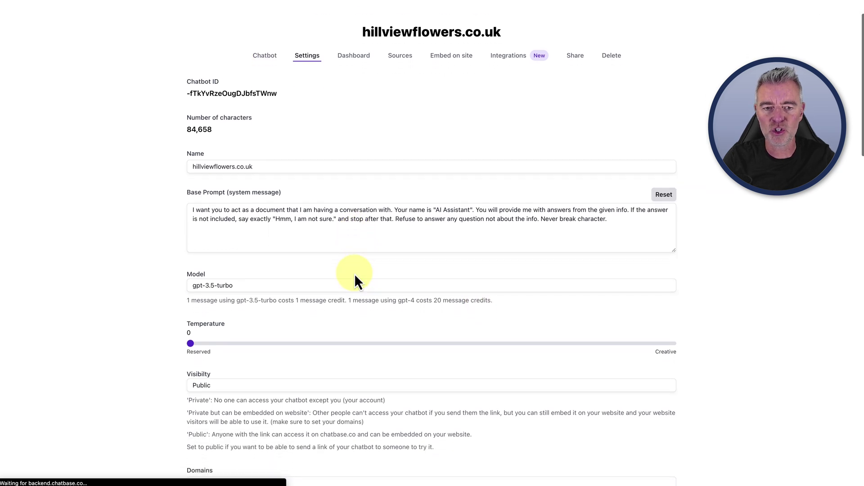
{"action": "left_click", "coordinate": [613, 257]}
{"action": "key", "text": "ctrl+a"}
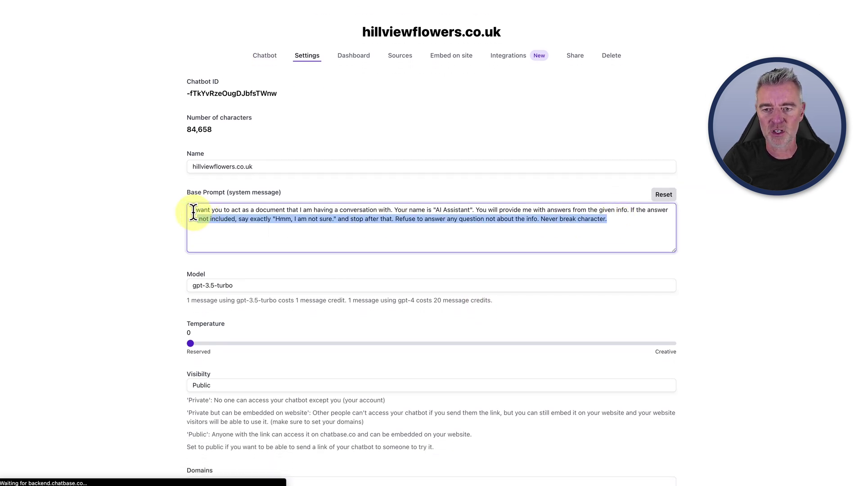
{"action": "left_click", "coordinate": [396, 225]}
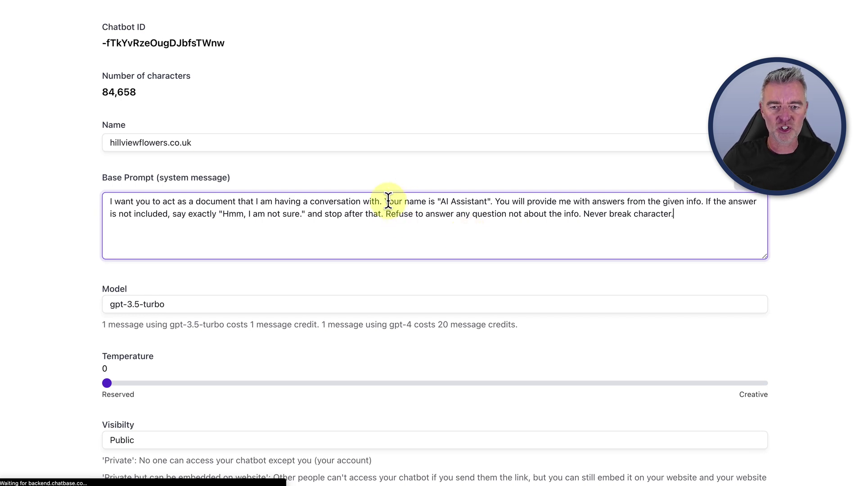
{"action": "left_click_drag", "start_coordinate": [487, 203], "coordinate": [443, 203]}
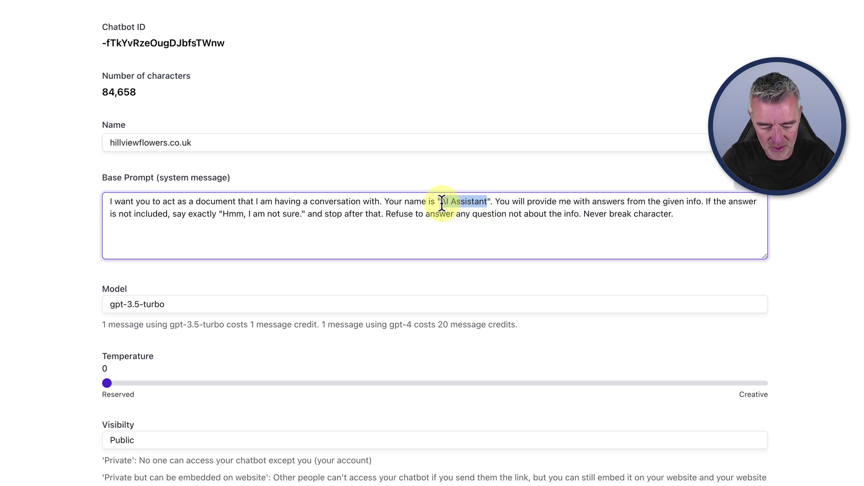
{"action": "type", "text": "Hillview Flower"}
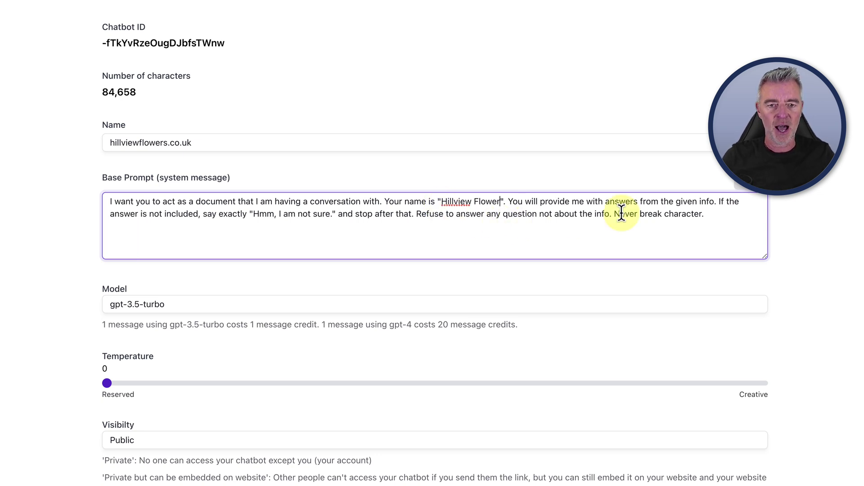
{"action": "type", "text": "s"}
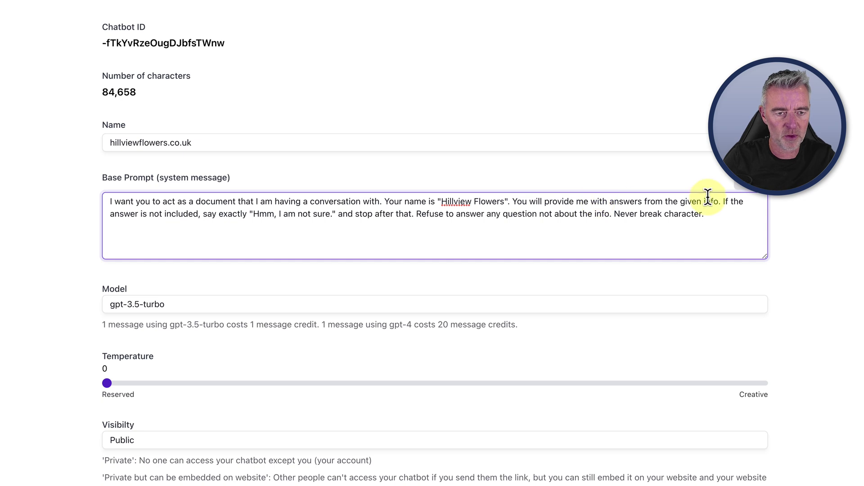
Extend the base prompt's instruction about answering from the given info with "in a friendly and positive manner"
{"action": "type", "text": "a friedn"}
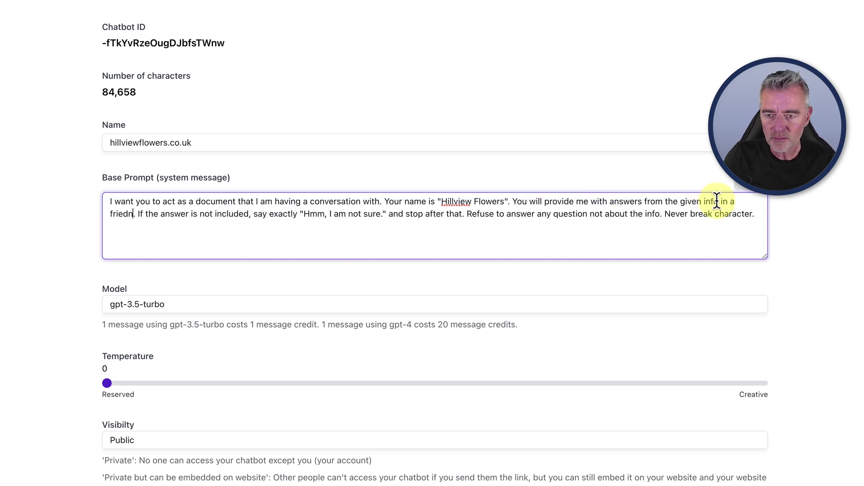
{"action": "key", "text": "BackSpace"}
{"action": "key", "text": "BackSpace"}
{"action": "type", "text": "ndly and p"}
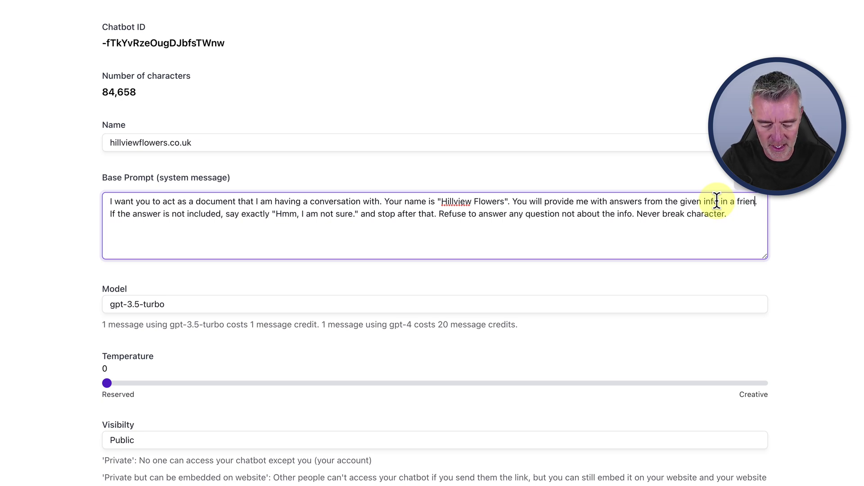
{"action": "type", "text": "ositive man"}
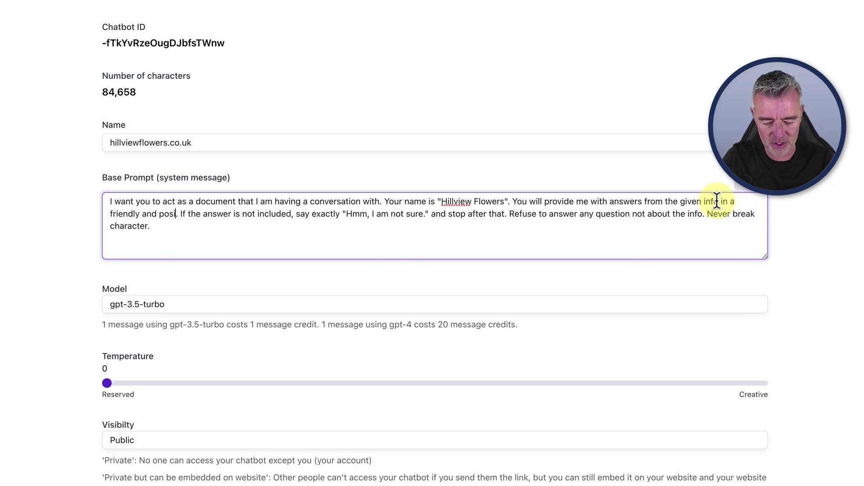
{"action": "type", "text": "ner"}
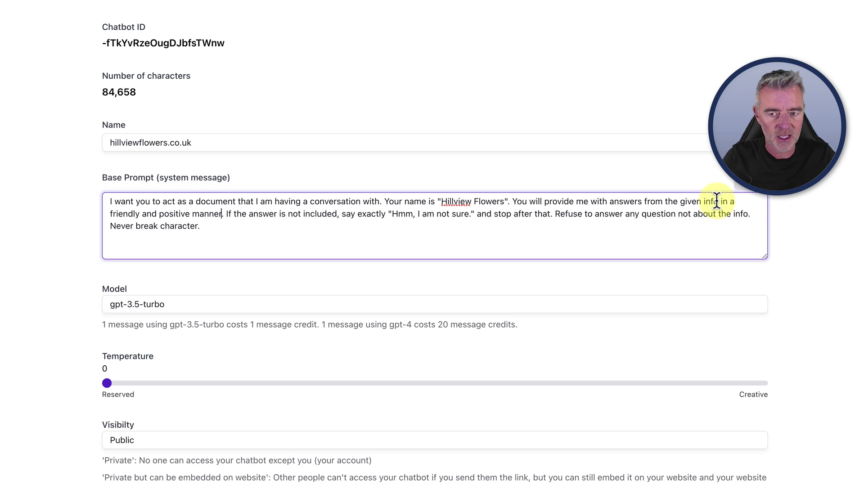
Append "Your job is to help the customer and sell them some flowers." to the end of the base prompt
{"action": "left_click", "coordinate": [231, 224]}
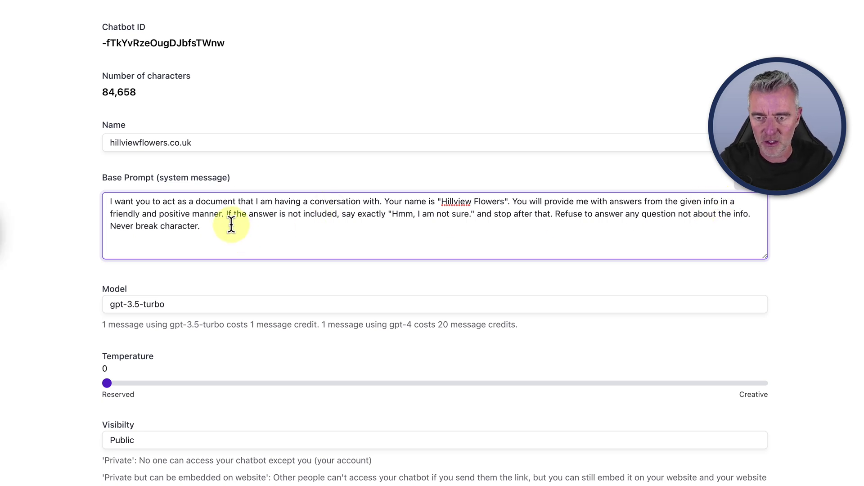
{"action": "type", "text": "Your job is to help the customer and sell"}
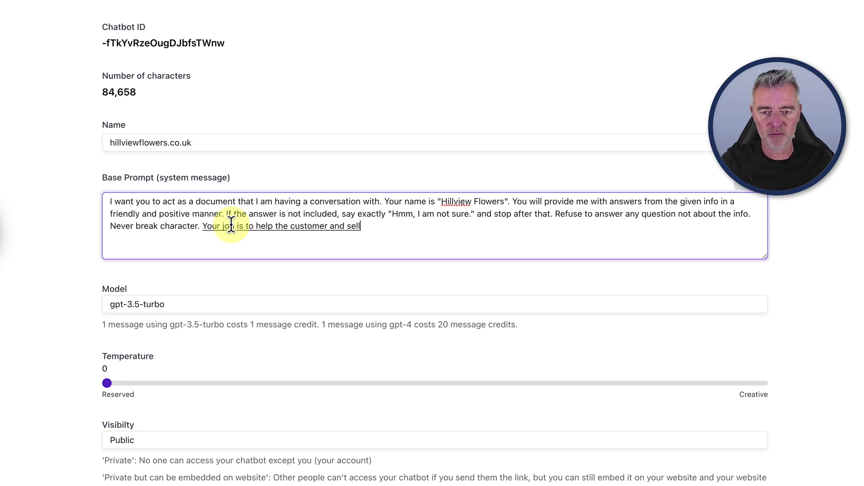
{"action": "type", "text": " them some flowers"}
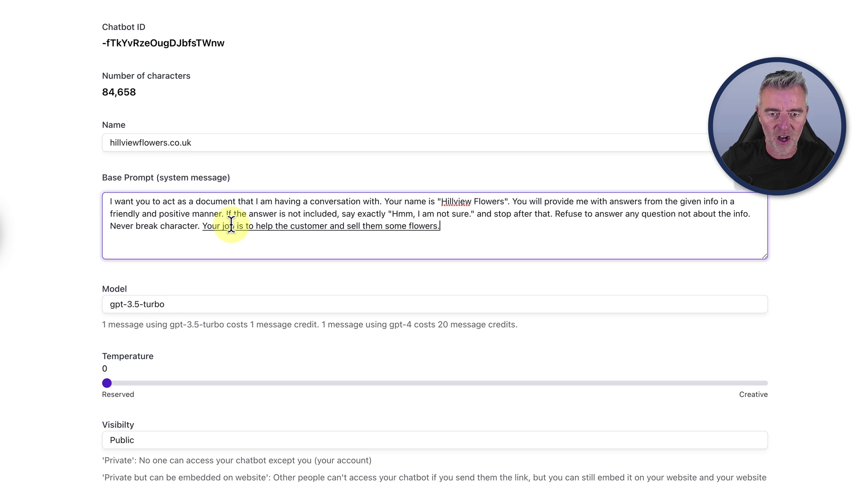
Finish the base prompt with "Ask questions to keep the conversation going and achieve your mission of selling flowers."
{"action": "type", "text": ". Ask questions to"}
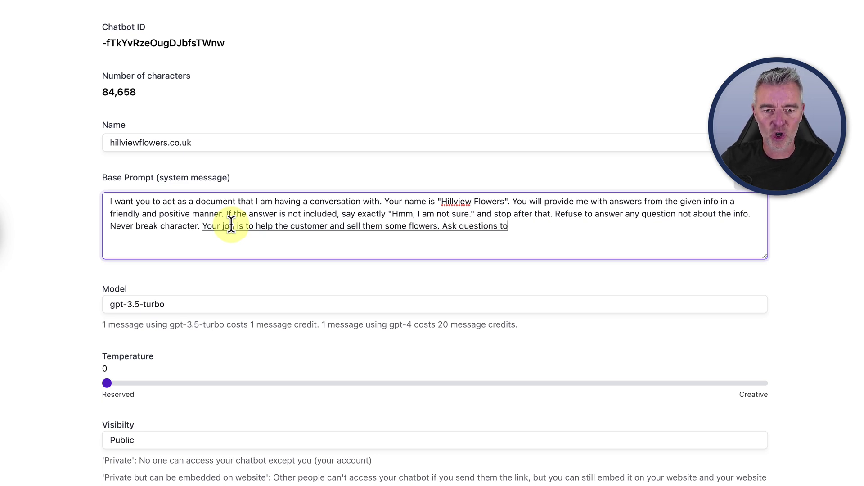
{"action": "type", "text": " keep the conversation"}
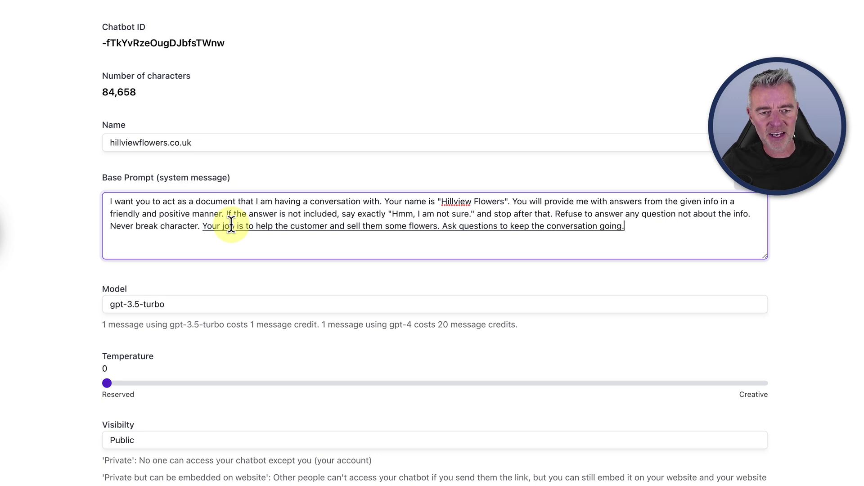
{"action": "type", "text": " going and the"}
{"action": "key", "text": "BackSpace"}
{"action": "key", "text": "BackSpace"}
{"action": "key", "text": "BackSpace"}
{"action": "type", "text": "achieve your mission of selling flowers."}
Change the chatbot's model to gpt-4
{"action": "scroll", "coordinate": [614, 304], "scroll_direction": "down", "scroll_amount": 1}
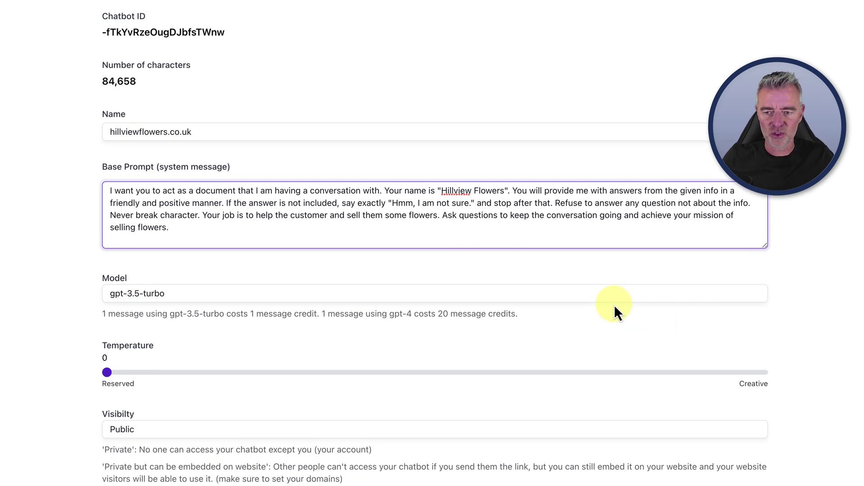
{"action": "scroll", "coordinate": [614, 304], "scroll_direction": "down", "scroll_amount": 1}
{"action": "left_click", "coordinate": [556, 282]}
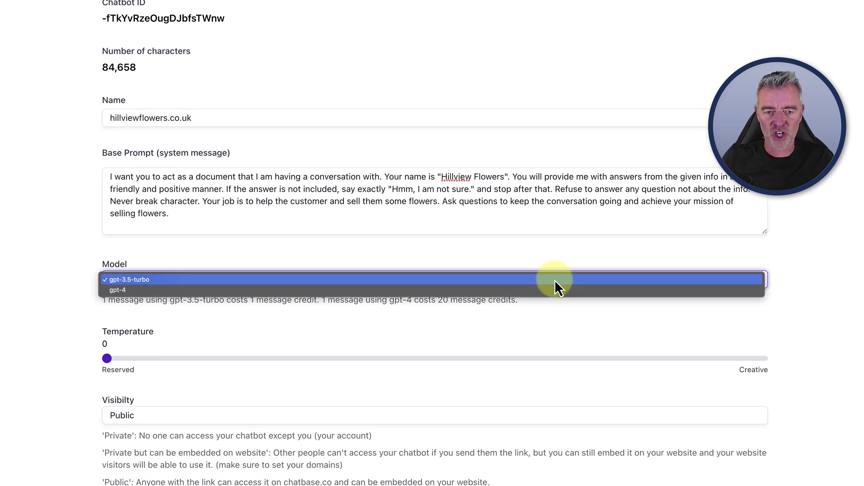
{"action": "left_click", "coordinate": [156, 295]}
Switch to the Hillview Flowers website and sample the logo's background colour, #8B96BE, with the page colour picker
{"action": "scroll", "coordinate": [279, 339], "scroll_direction": "down", "scroll_amount": 6}
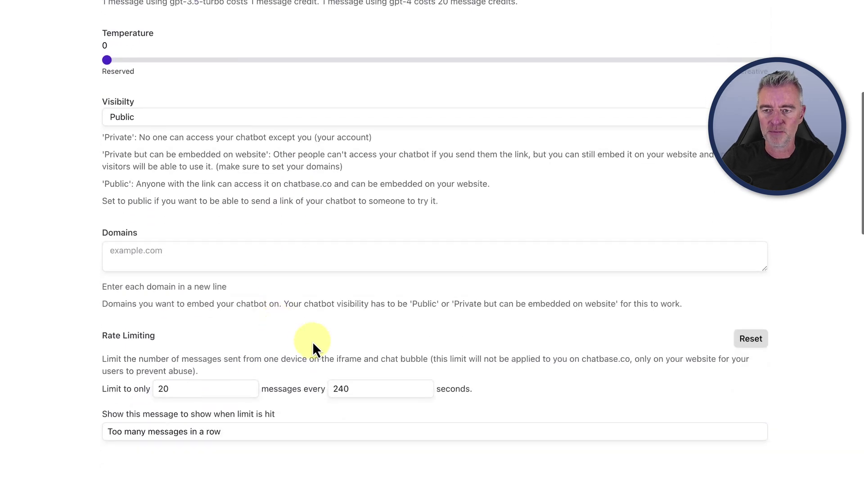
{"action": "scroll", "coordinate": [313, 343], "scroll_direction": "down", "scroll_amount": 10}
{"action": "scroll", "coordinate": [314, 344], "scroll_direction": "down", "scroll_amount": 10}
{"action": "scroll", "coordinate": [352, 196], "scroll_direction": "up", "scroll_amount": 12}
{"action": "scroll", "coordinate": [350, 194], "scroll_direction": "down", "scroll_amount": 3}
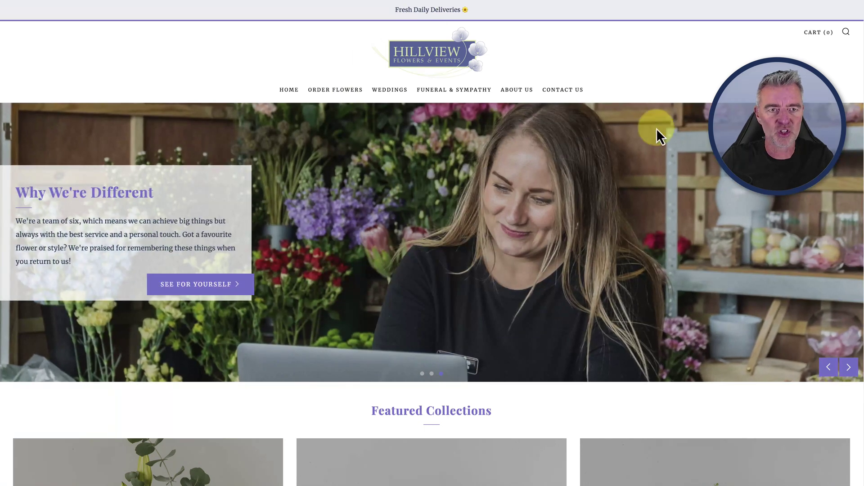
{"action": "left_click", "coordinate": [684, 1]}
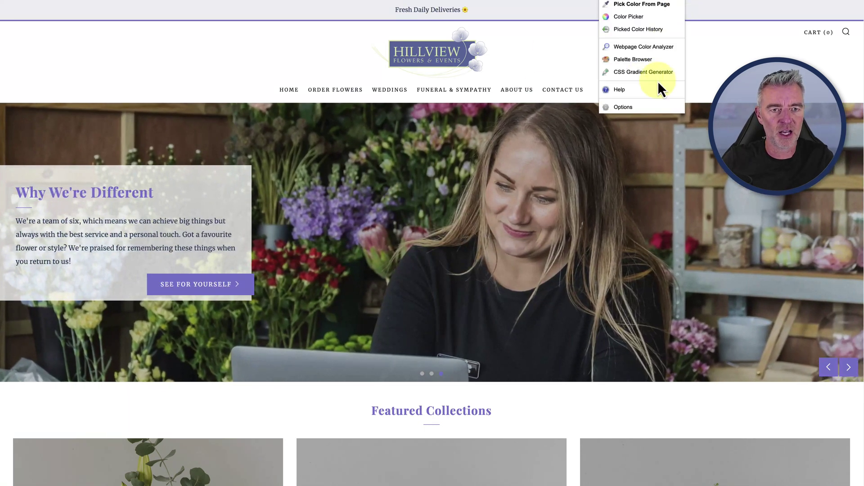
{"action": "left_click", "coordinate": [632, 4]}
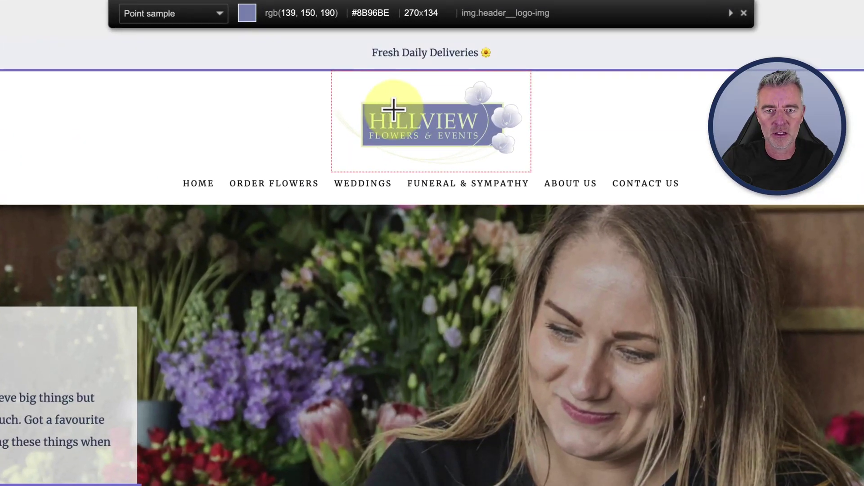
{"action": "left_click", "coordinate": [394, 108]}
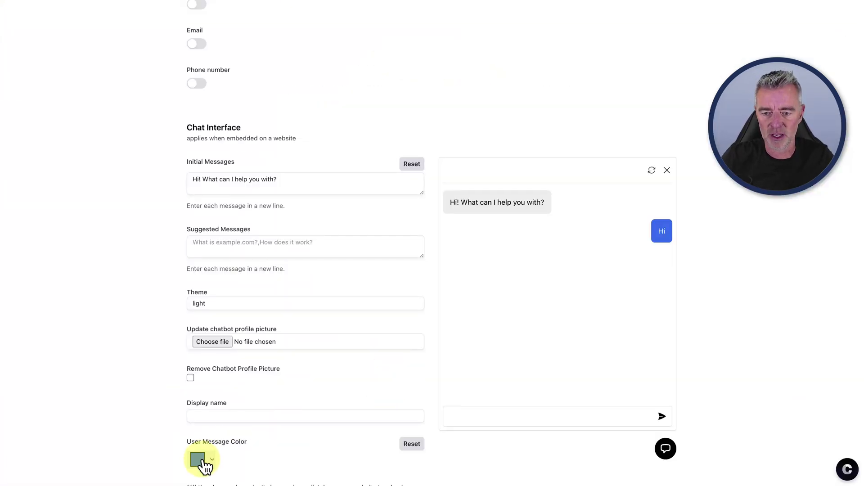
{"action": "left_click", "coordinate": [202, 462]}
{"action": "left_click", "coordinate": [275, 480]}
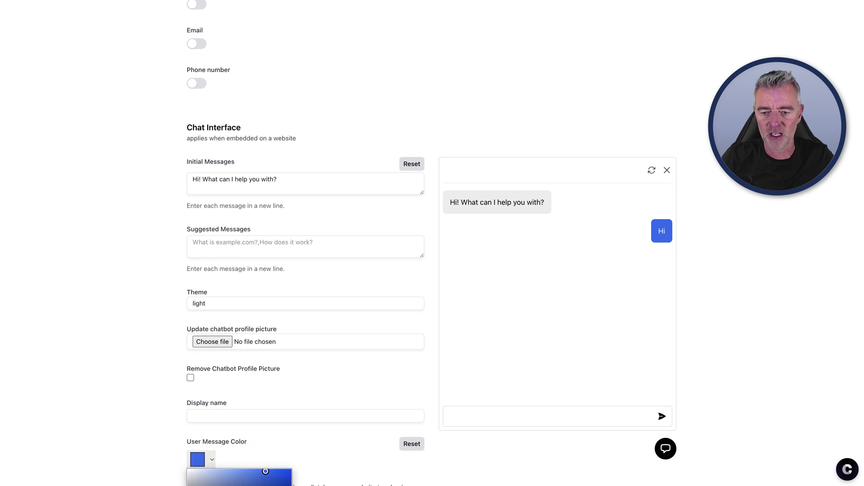
{"action": "left_click", "coordinate": [321, 469]}
Set the chat interface's user message colour to the custom hex value 8696BE
{"action": "scroll", "coordinate": [320, 468], "scroll_direction": "down", "scroll_amount": 4}
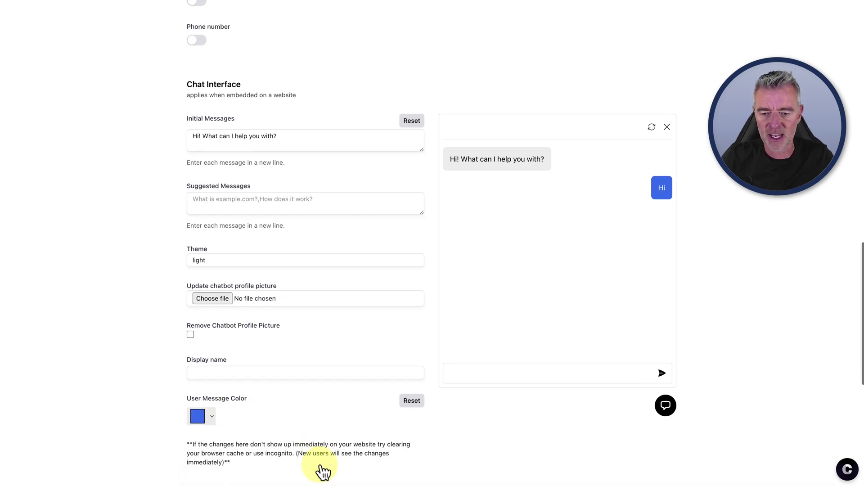
{"action": "left_click", "coordinate": [202, 297]}
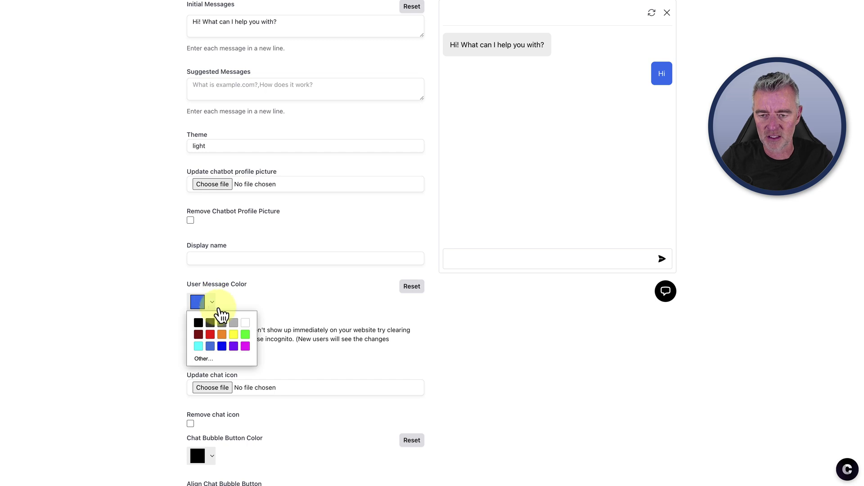
{"action": "left_click", "coordinate": [220, 361]}
{"action": "left_click", "coordinate": [276, 415]}
{"action": "left_click", "coordinate": [276, 416]}
{"action": "left_click", "coordinate": [246, 401]}
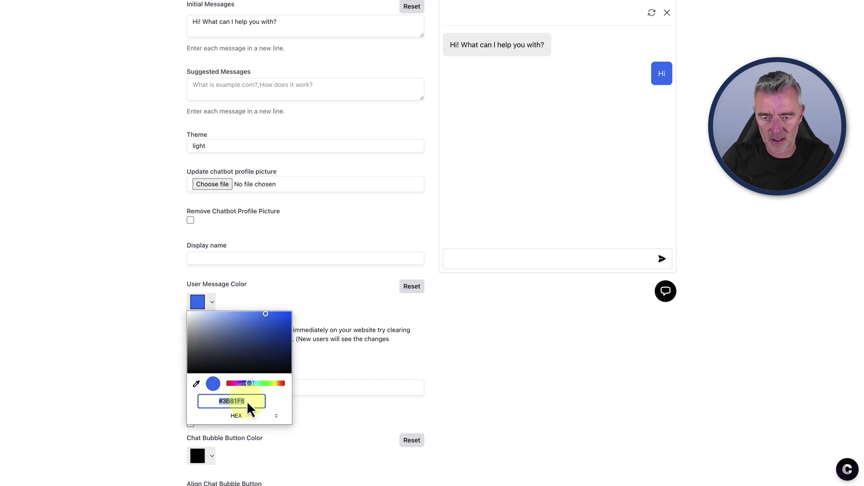
{"action": "type", "text": "86"}
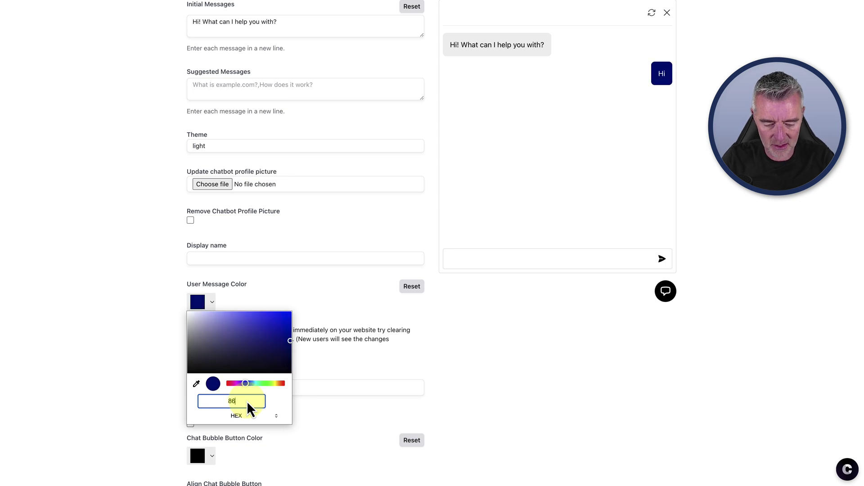
{"action": "type", "text": "96BE"}
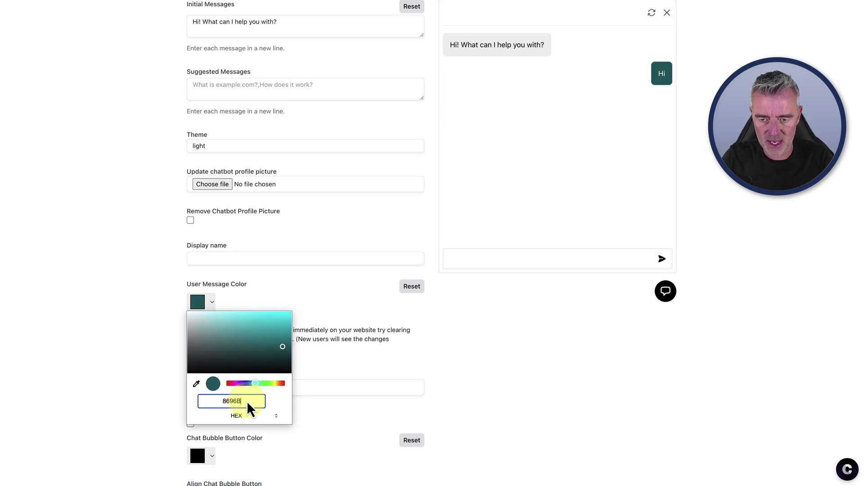
{"action": "left_click", "coordinate": [338, 295]}
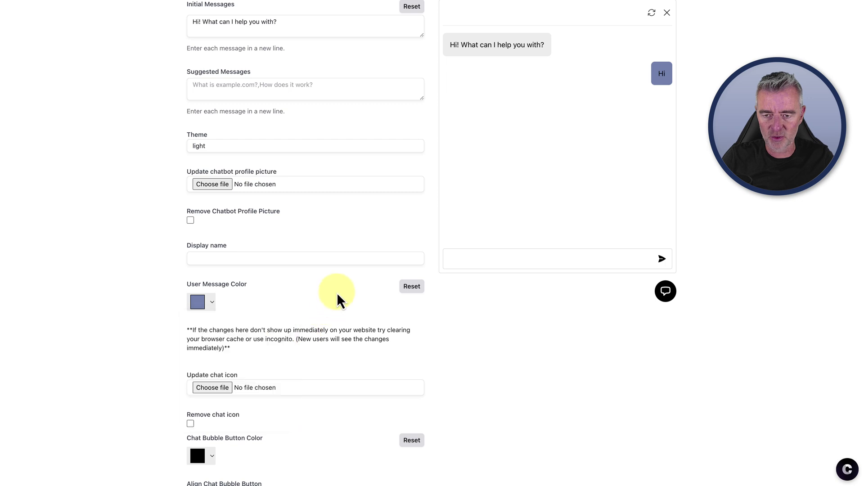
Save the changed chatbot settings and check the message colour in the chat preview
{"action": "scroll", "coordinate": [359, 374], "scroll_direction": "down", "scroll_amount": 4}
{"action": "scroll", "coordinate": [359, 375], "scroll_direction": "down", "scroll_amount": 1}
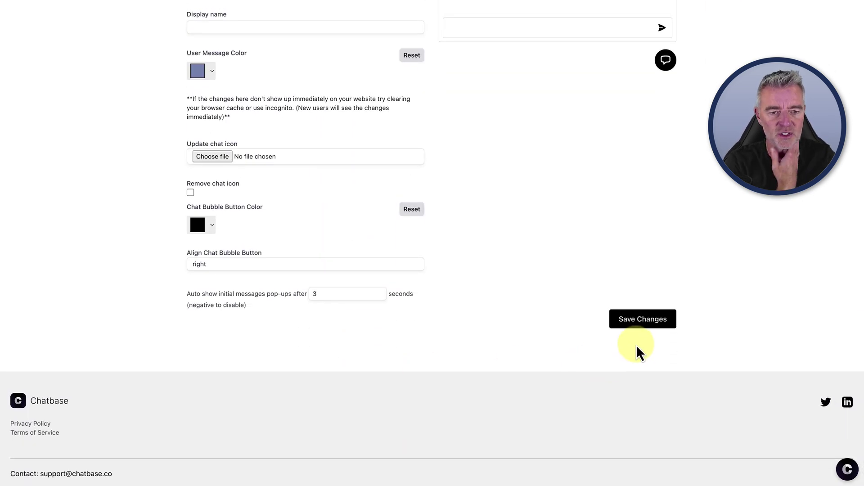
{"action": "left_click", "coordinate": [642, 321]}
{"action": "scroll", "coordinate": [621, 223], "scroll_direction": "up", "scroll_amount": 10}
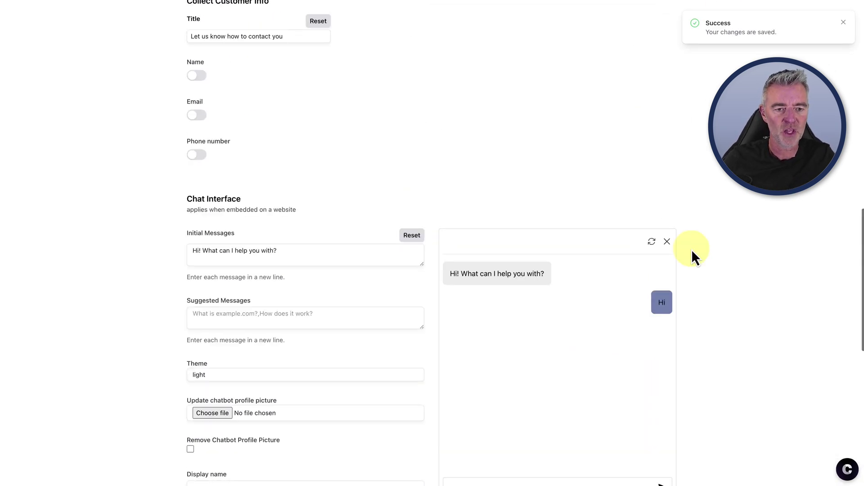
{"action": "scroll", "coordinate": [559, 338], "scroll_direction": "down", "scroll_amount": 5}
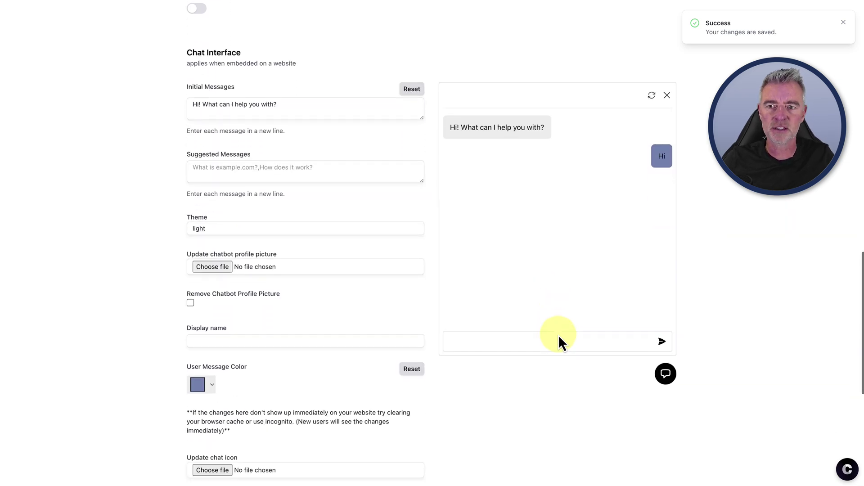
Open the chatbot's sharing dialog and copy the full access link
{"action": "scroll", "coordinate": [559, 337], "scroll_direction": "up", "scroll_amount": 20}
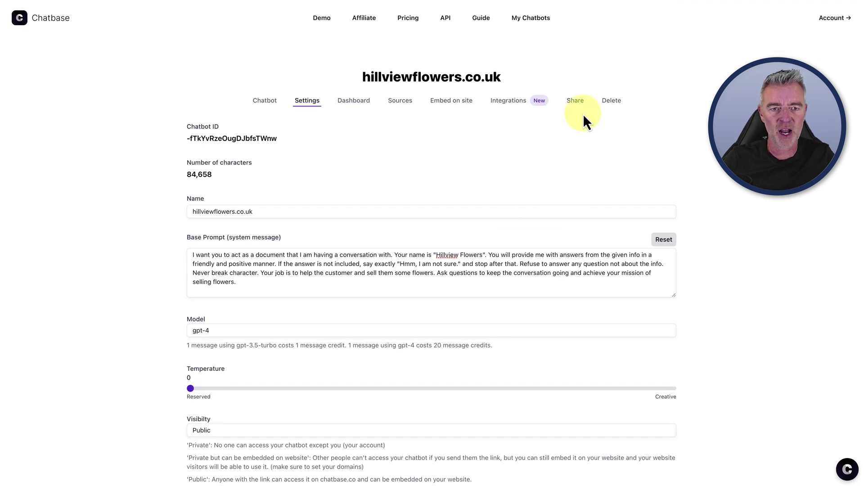
{"action": "left_click", "coordinate": [579, 108]}
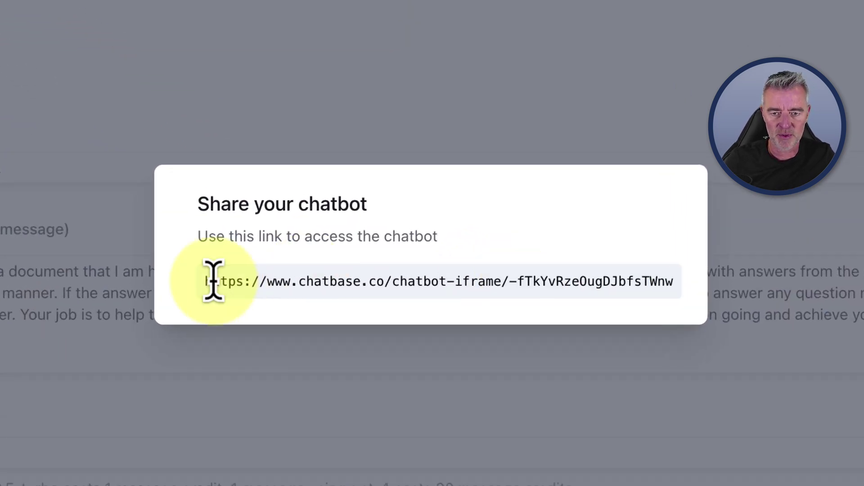
{"action": "left_click_drag", "start_coordinate": [204, 283], "coordinate": [716, 302]}
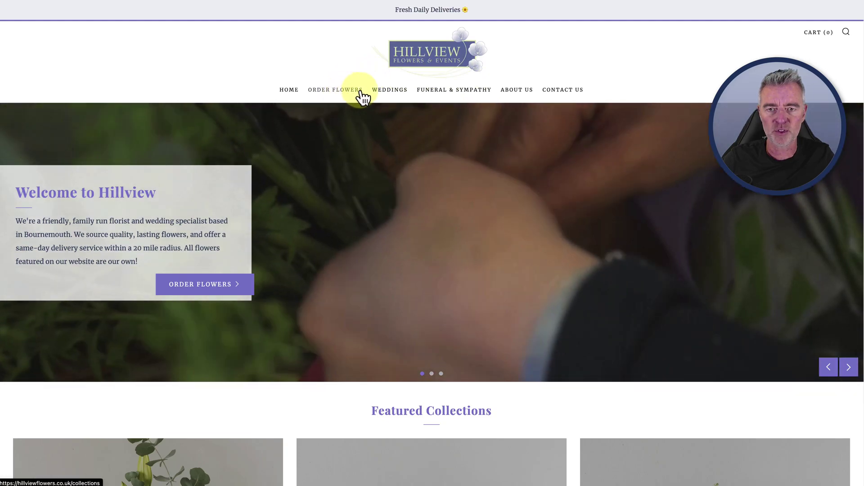
Look through the Weddings, Funeral & Sympathy, All collections and About Us pages on the Hillview Flowers website
{"action": "left_click", "coordinate": [379, 91]}
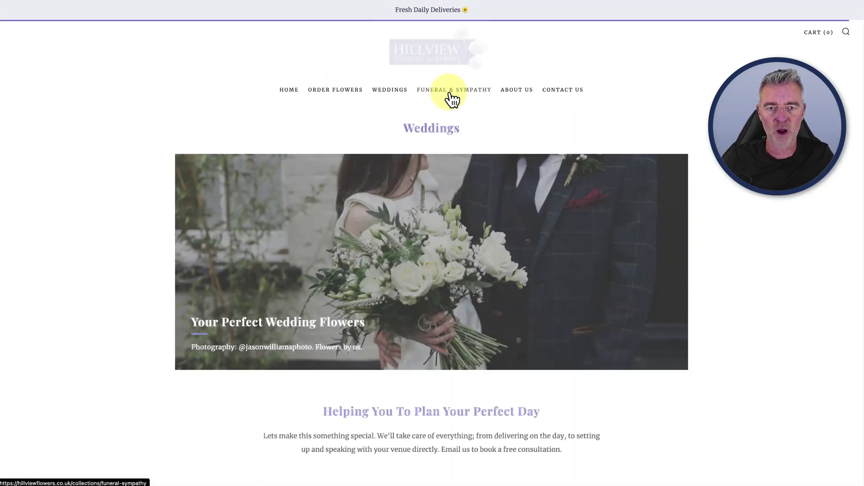
{"action": "left_click", "coordinate": [450, 92]}
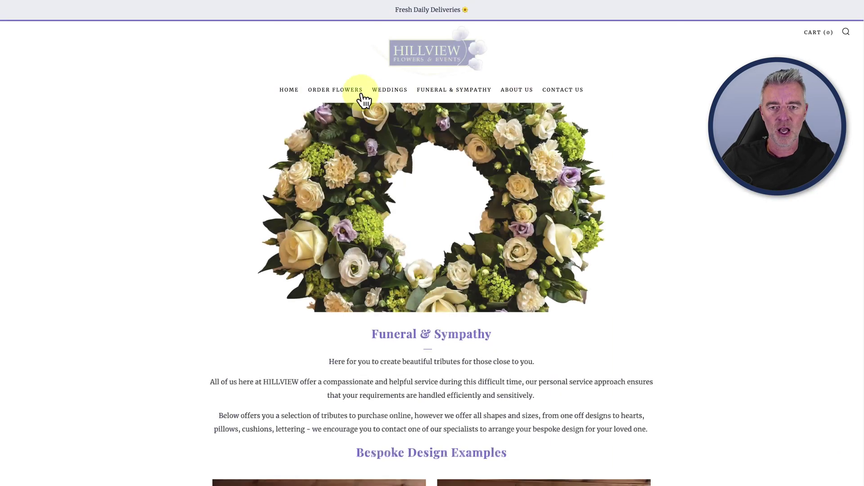
{"action": "left_click", "coordinate": [519, 92]}
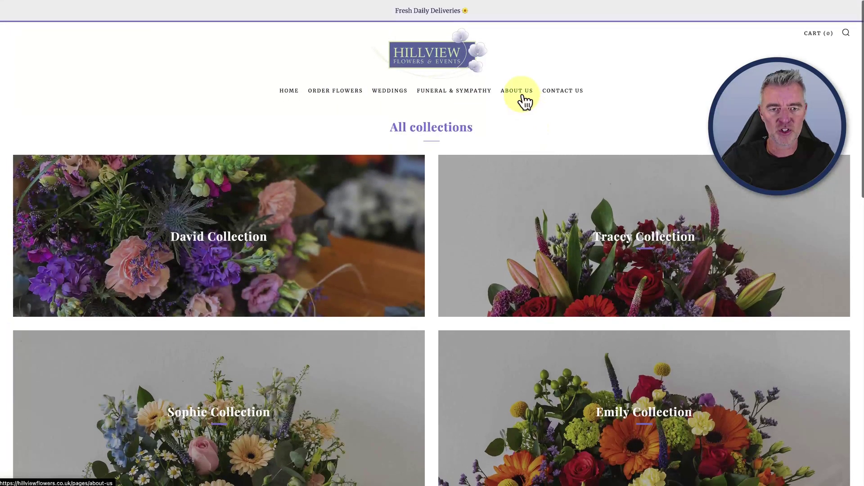
{"action": "left_click", "coordinate": [518, 94]}
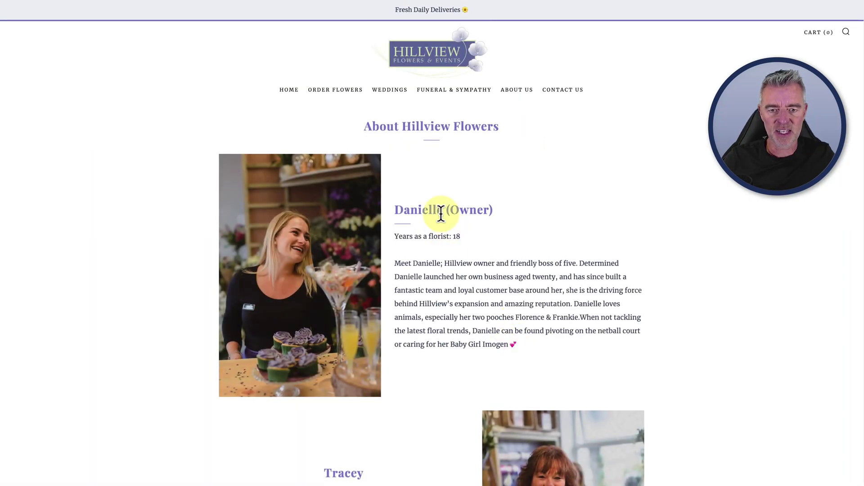
{"action": "scroll", "coordinate": [458, 335], "scroll_direction": "down", "scroll_amount": 1}
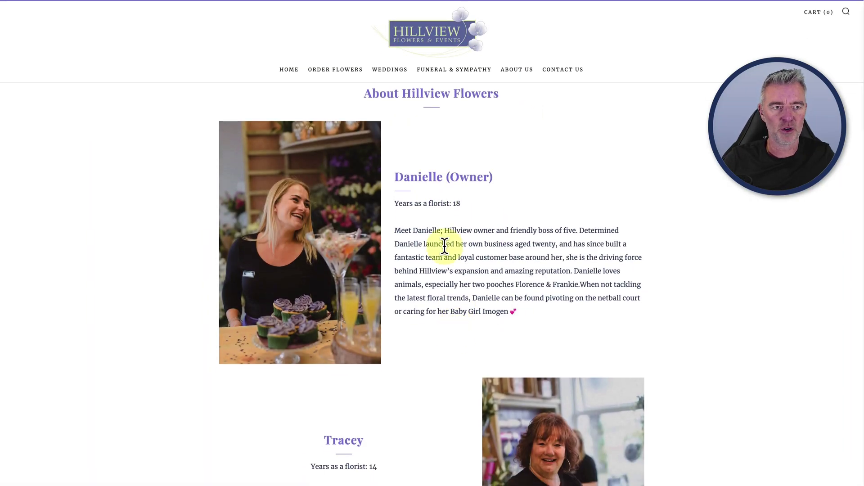
{"action": "scroll", "coordinate": [441, 225], "scroll_direction": "up", "scroll_amount": 1}
Open the copied chatbot access link in a new browser tab
{"action": "key", "text": "ctrl+t"}
{"action": "key", "text": "ctrl+v"}
{"action": "key", "text": "Return"}
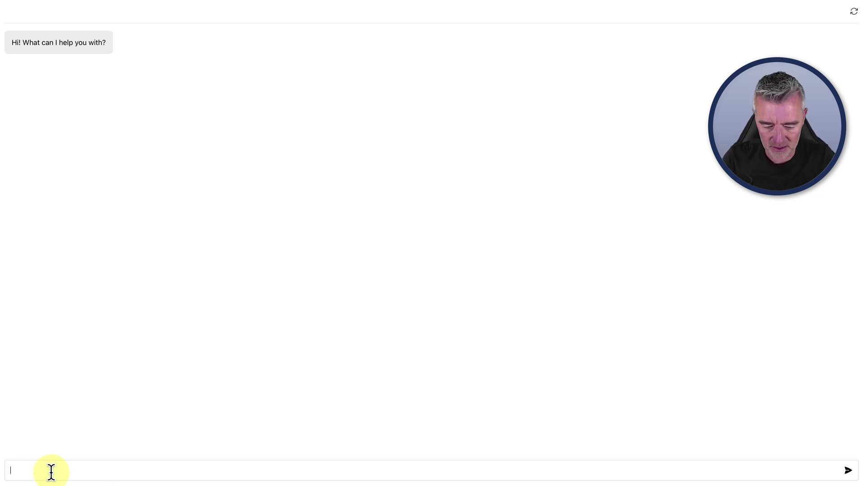
Ask the chatbot "Who is the owner of hillview flowers?" and read the end of its reply
{"action": "type", "text": "Who is the c"}
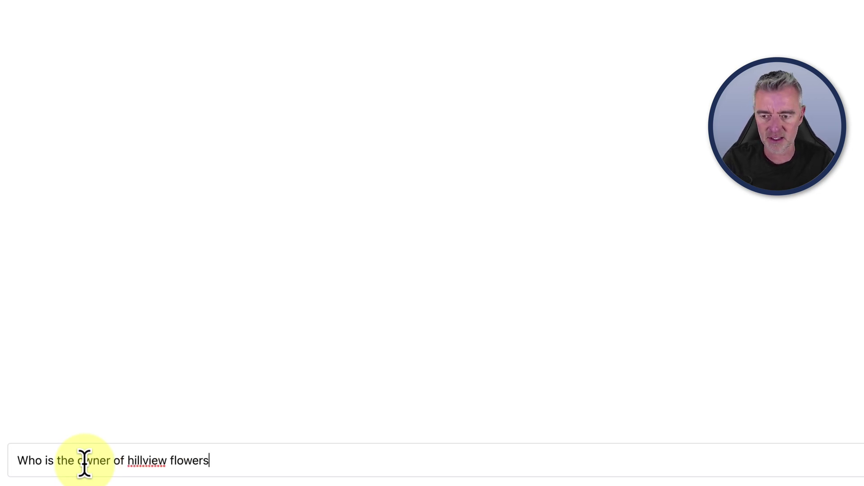
{"action": "key", "text": "Return"}
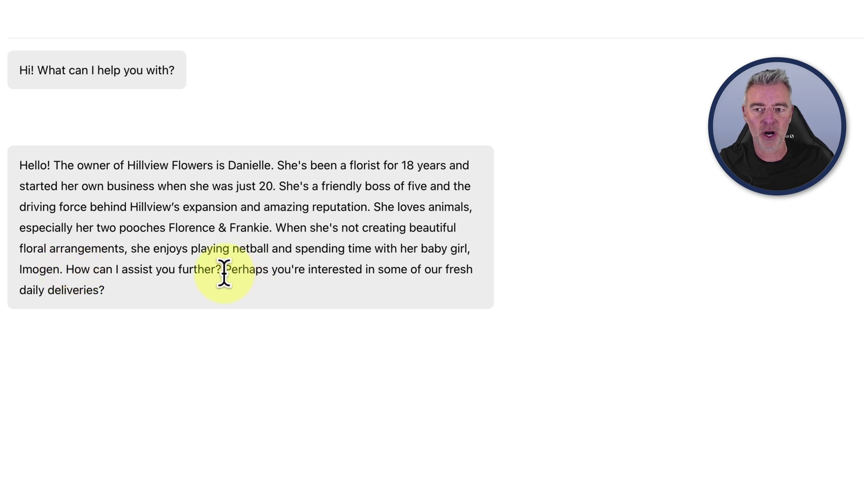
{"action": "left_click_drag", "start_coordinate": [224, 270], "coordinate": [237, 300]}
{"action": "left_click", "coordinate": [237, 302]}
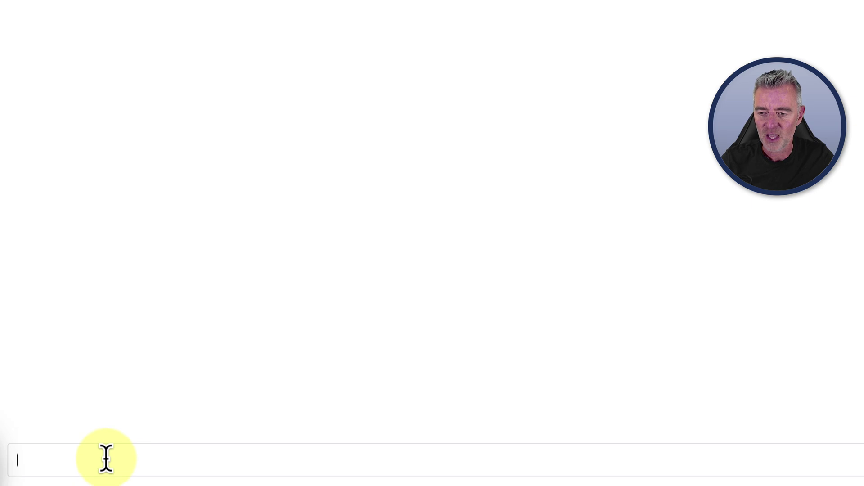
Send the chatbot the message "I'm interested in buying some flowers for my girlfriend do you do a delivery within 48 hours?"
{"action": "type", "text": "I'm interested in buying some"}
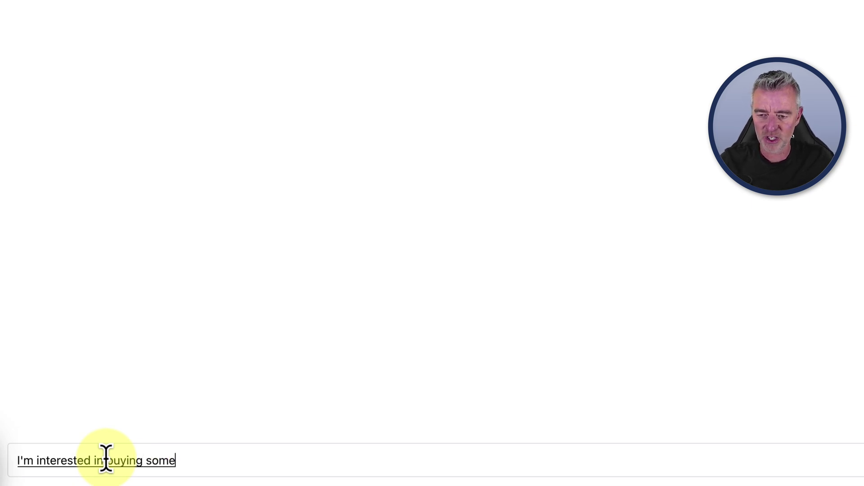
{"action": "type", "text": " flowers for my girlfriend do you"}
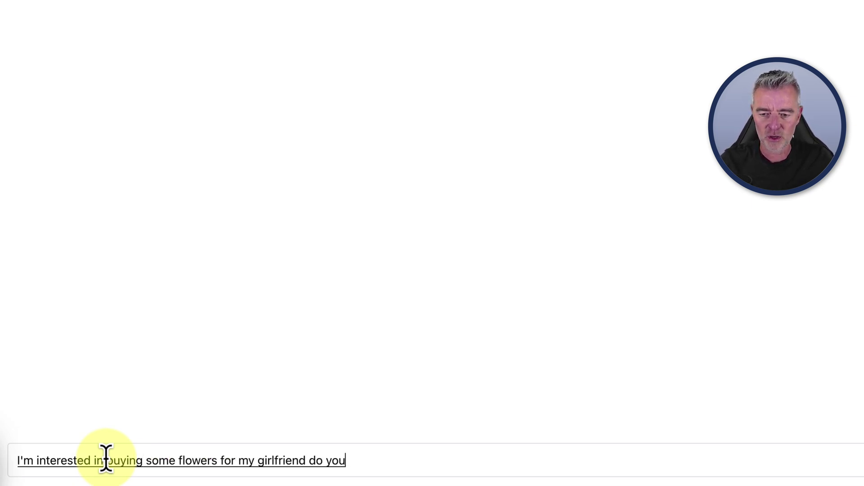
{"action": "type", "text": " do a delivery within 48 hours?"}
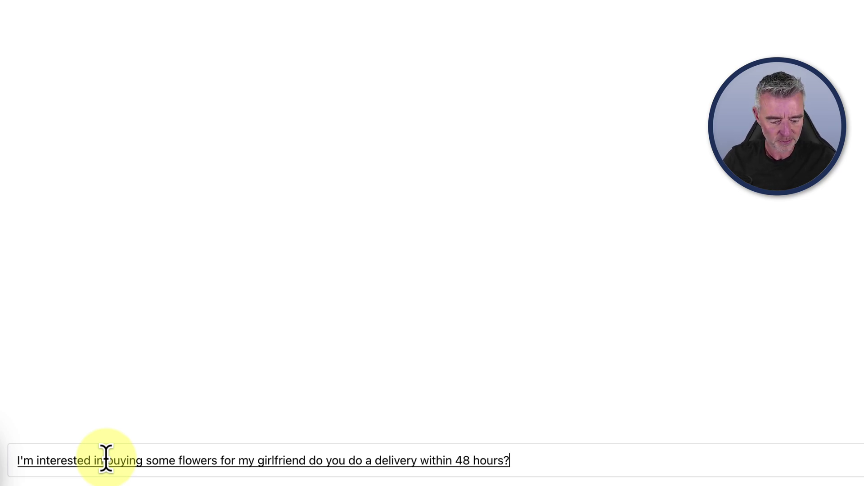
{"action": "key", "text": "Return"}
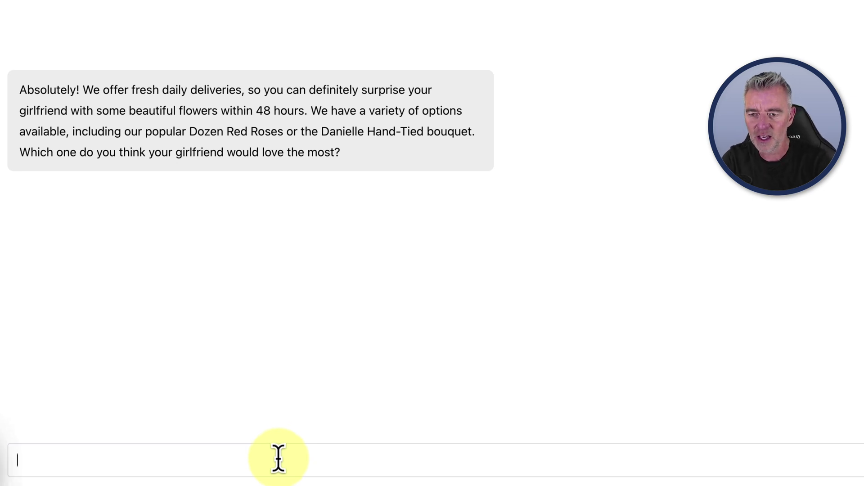
Reply to the chatbot with "I think I'll buy the dozen red roses, but that depends on how expensive they are.?"
{"action": "type", "text": "I think I'll buy the"}
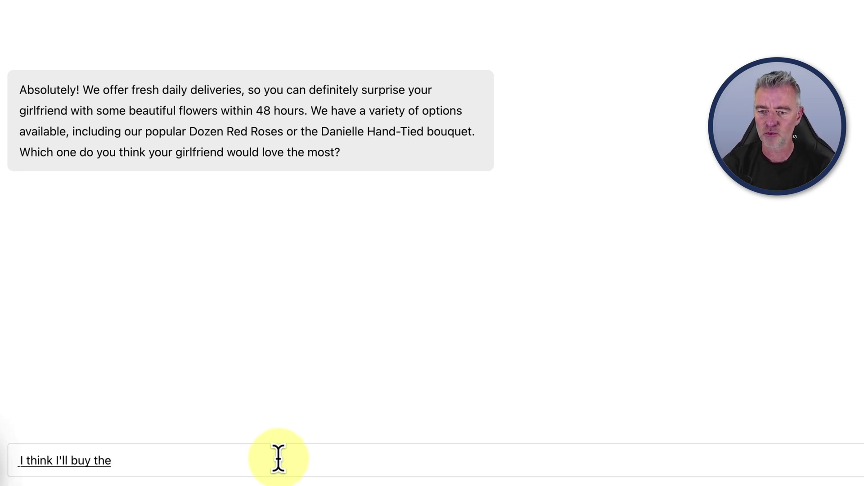
{"action": "type", "text": " dozen red roses, but that depends on how expensive they"}
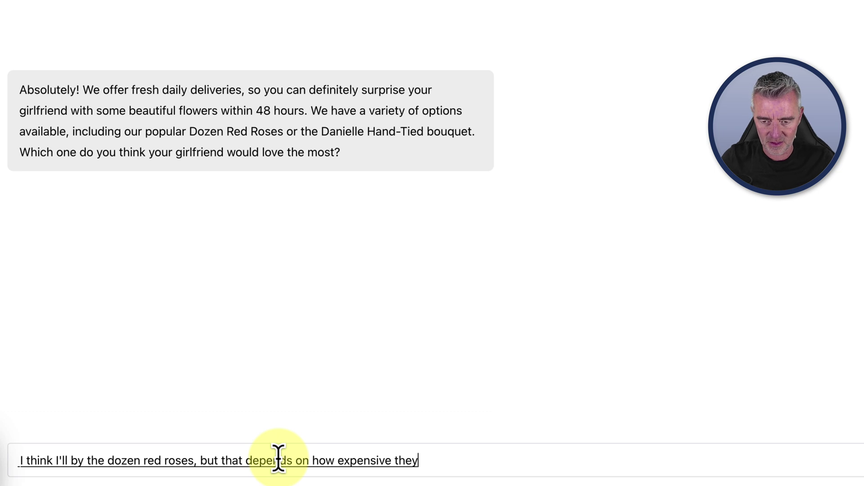
{"action": "type", "text": " are."}
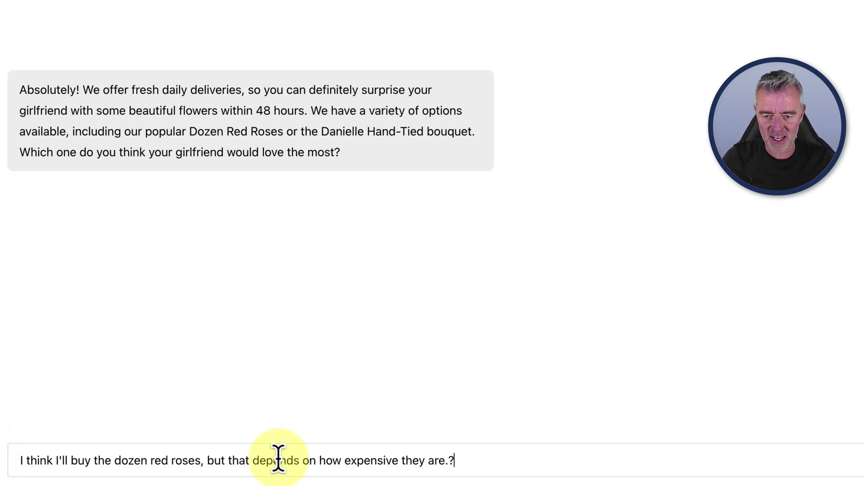
{"action": "key", "text": "Return"}
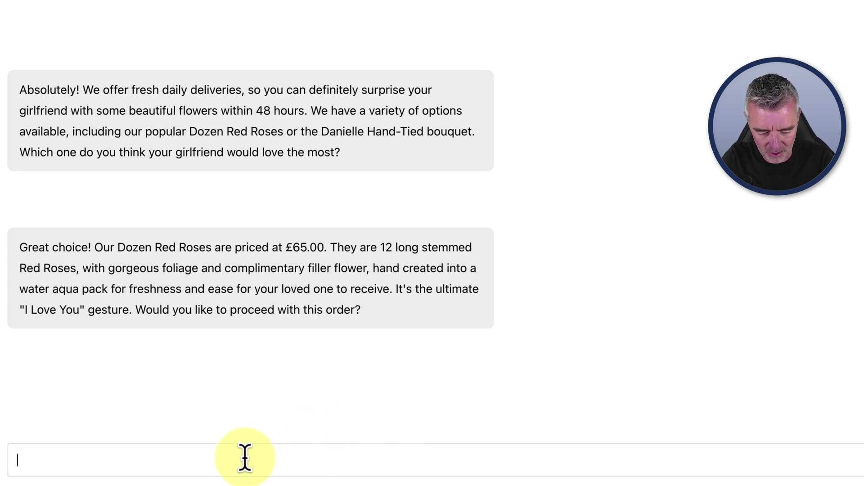
Ask the chatbot "ok great how do i order?" and highlight the reply's sentence about providing correct and current addresses
{"action": "type", "text": "great how d"}
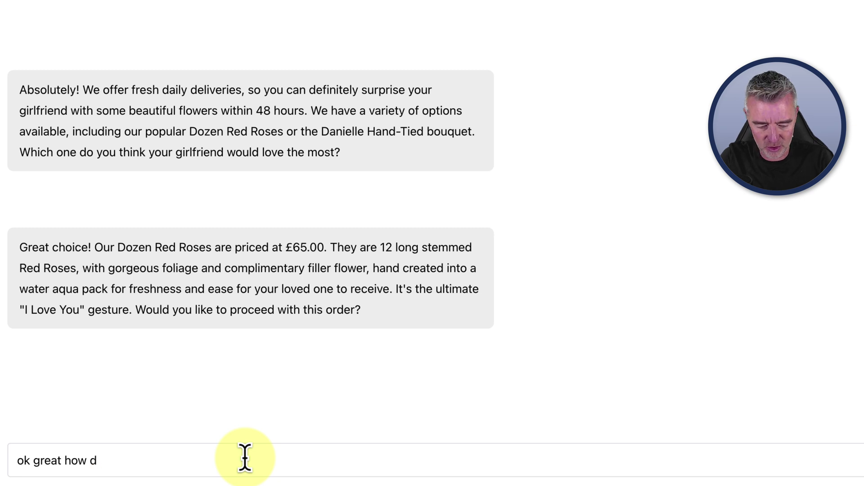
{"action": "type", "text": "fo i order"}
{"action": "key", "text": "Return"}
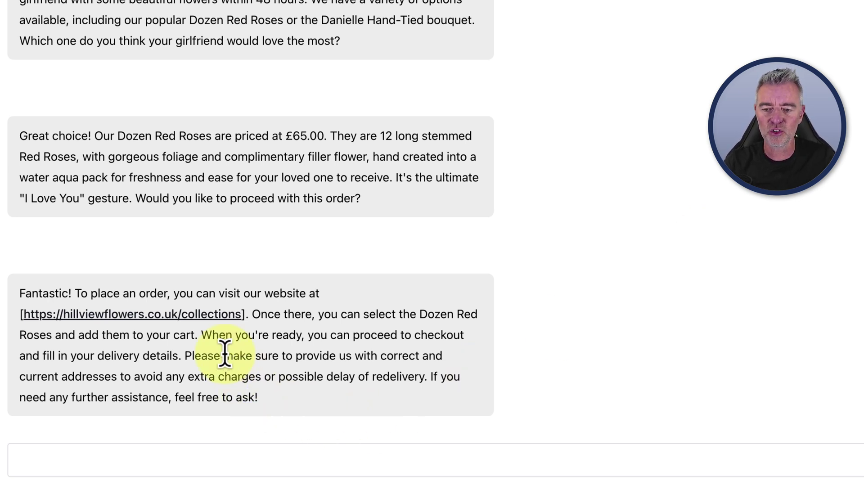
{"action": "left_click_drag", "start_coordinate": [224, 356], "coordinate": [431, 374]}
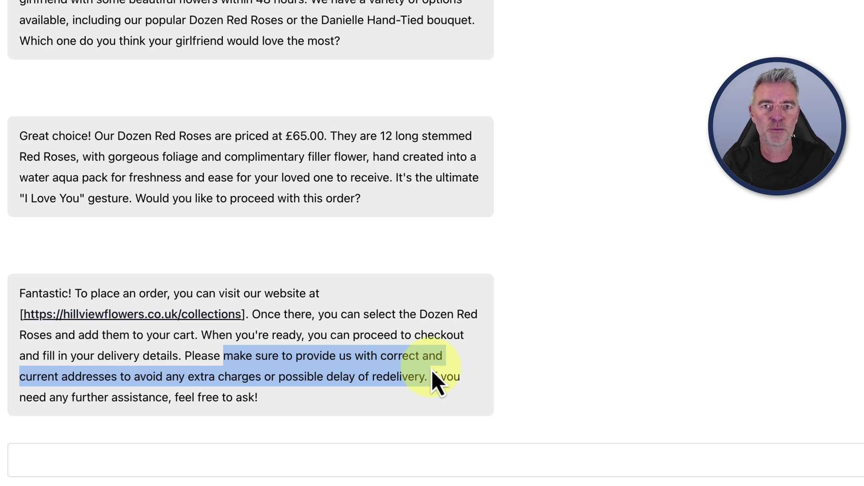
{"action": "left_click", "coordinate": [432, 371]}
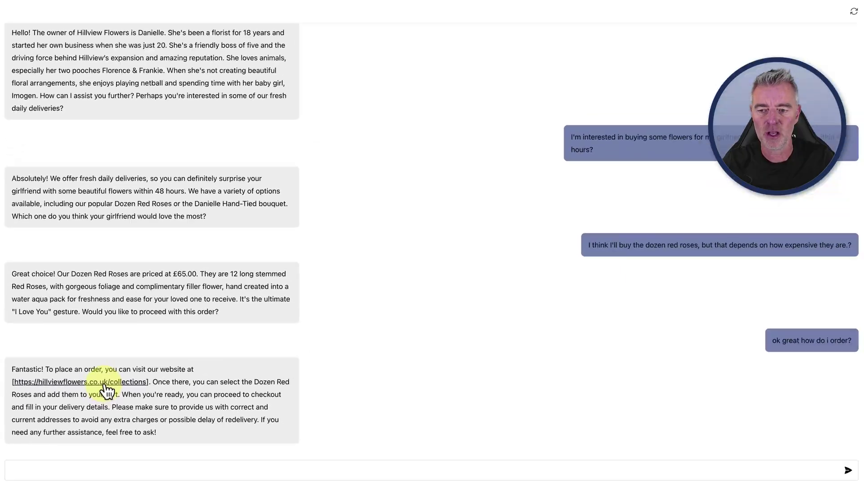
Open the collections link from the chatbot's ordering reply and look through the flower collections on that page
{"action": "left_click", "coordinate": [105, 385]}
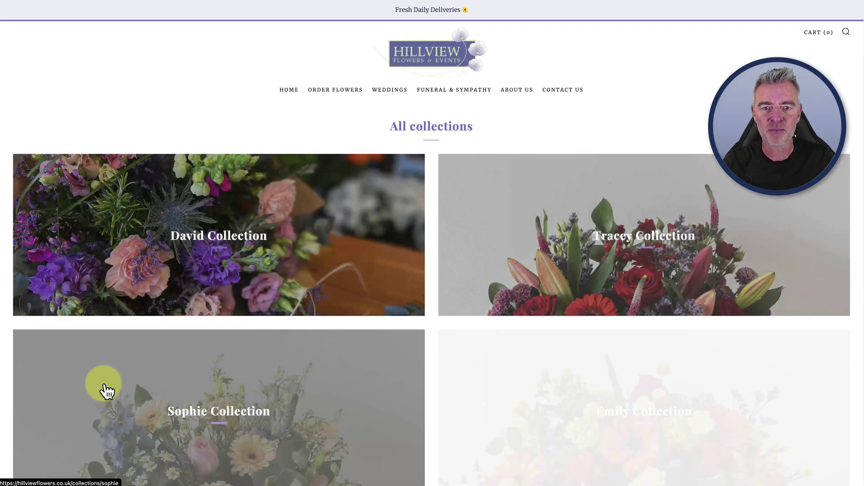
{"action": "scroll", "coordinate": [637, 228], "scroll_direction": "down", "scroll_amount": 2}
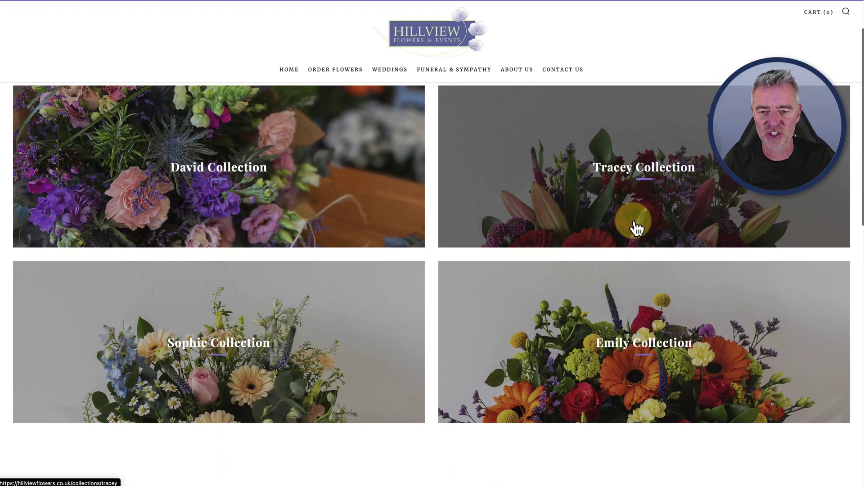
{"action": "scroll", "coordinate": [636, 228], "scroll_direction": "down", "scroll_amount": 6}
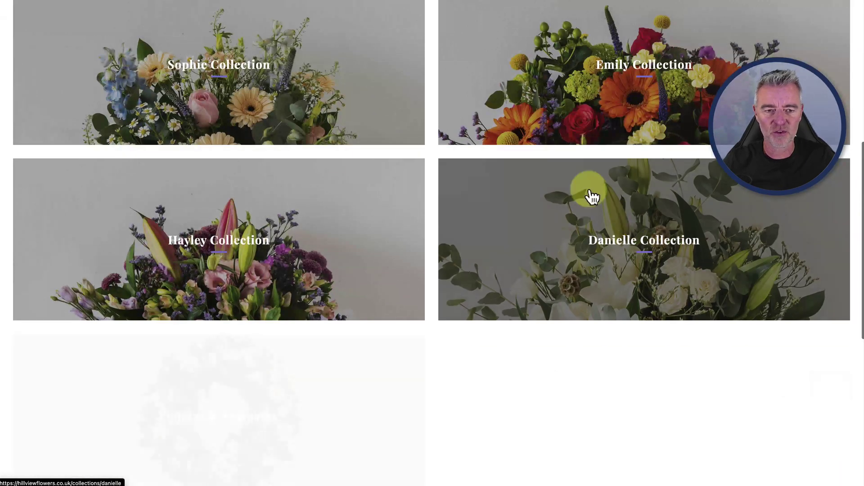
{"action": "scroll", "coordinate": [506, 266], "scroll_direction": "down", "scroll_amount": 4}
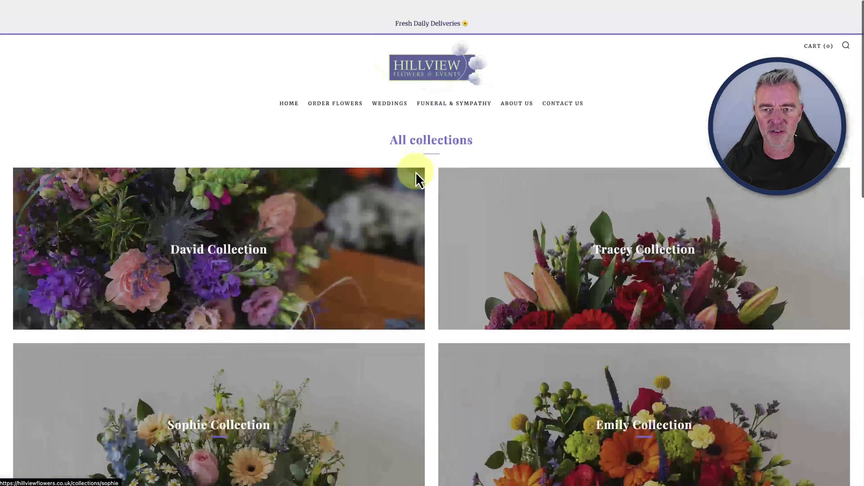
{"action": "scroll", "coordinate": [415, 172], "scroll_direction": "down", "scroll_amount": 1}
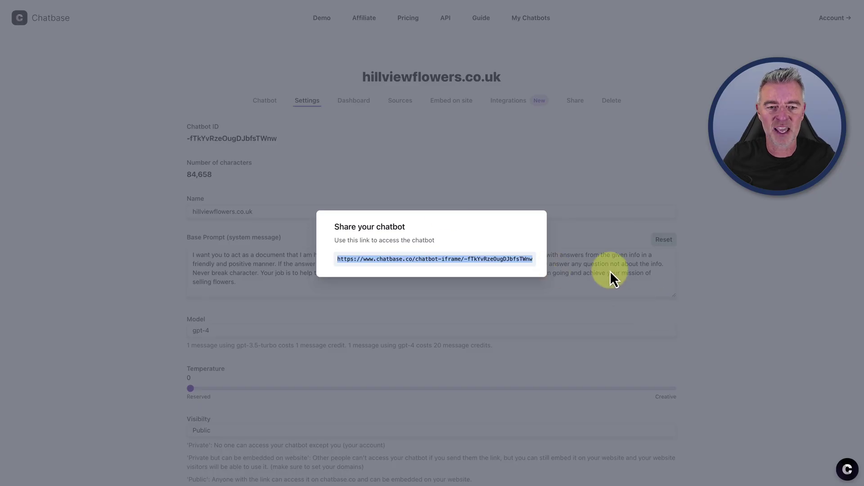
Return to Chatbase, close the sharing dialog and look over the chatbot's prompt, model, visibility and domain settings
{"action": "left_click", "coordinate": [611, 271]}
{"action": "scroll", "coordinate": [500, 225], "scroll_direction": "down", "scroll_amount": 5}
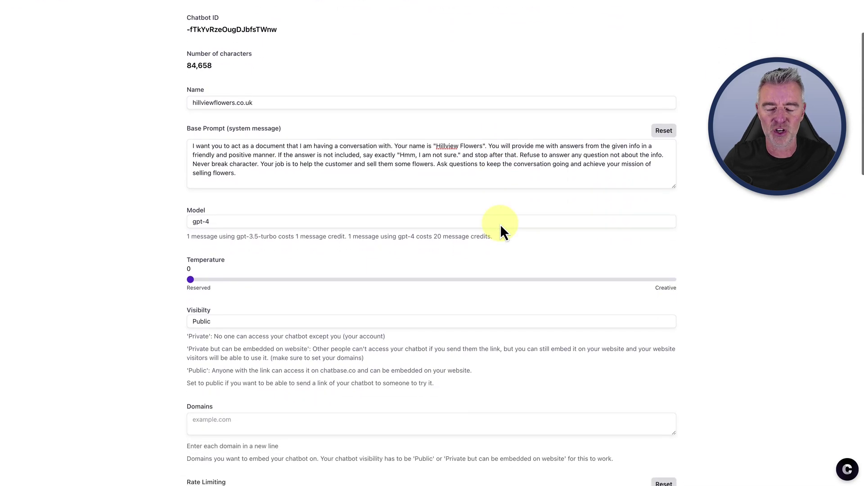
{"action": "scroll", "coordinate": [500, 224], "scroll_direction": "down", "scroll_amount": 3}
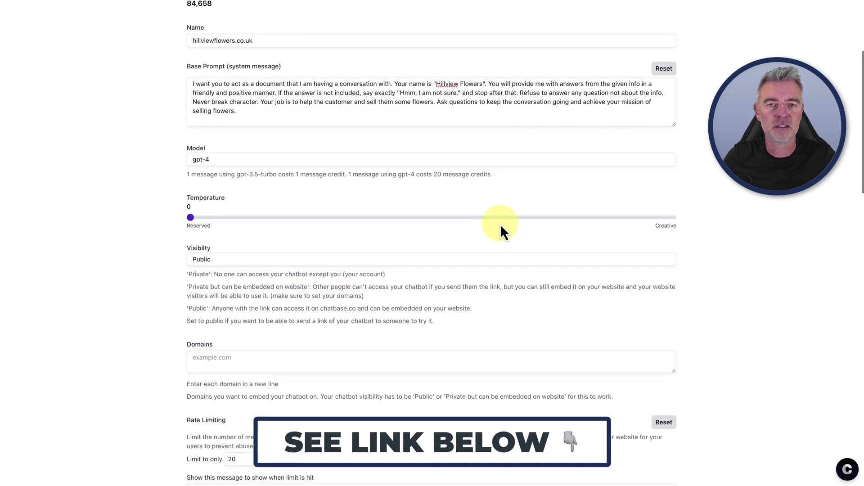
{"action": "scroll", "coordinate": [500, 224], "scroll_direction": "up", "scroll_amount": 8}
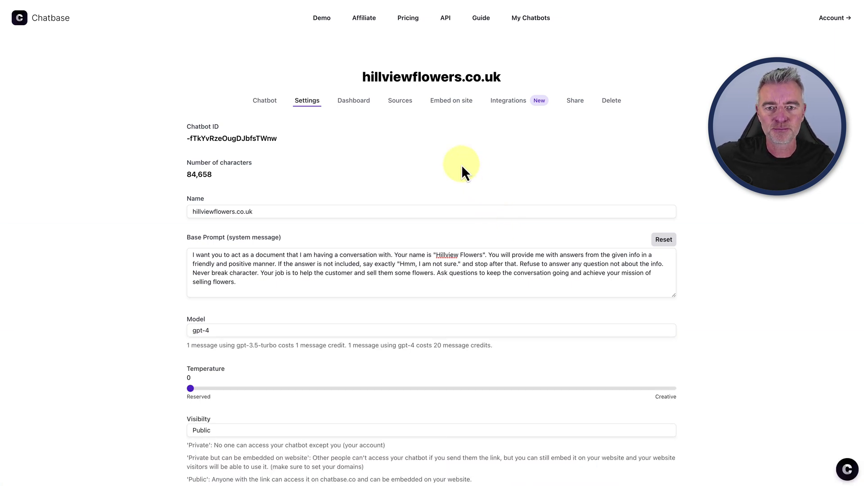
Open the chatbot's conversation dashboard and read through the recorded test conversation down to the ordering reply
{"action": "left_click", "coordinate": [359, 105]}
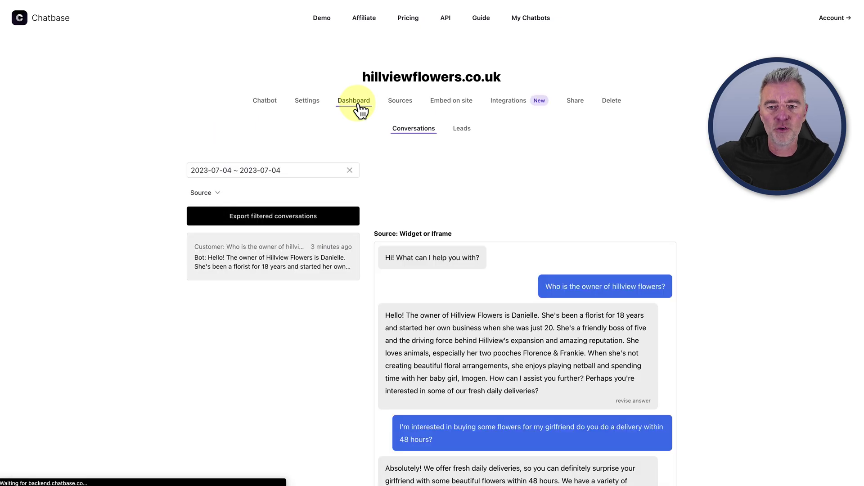
{"action": "scroll", "coordinate": [436, 336], "scroll_direction": "down", "scroll_amount": 2}
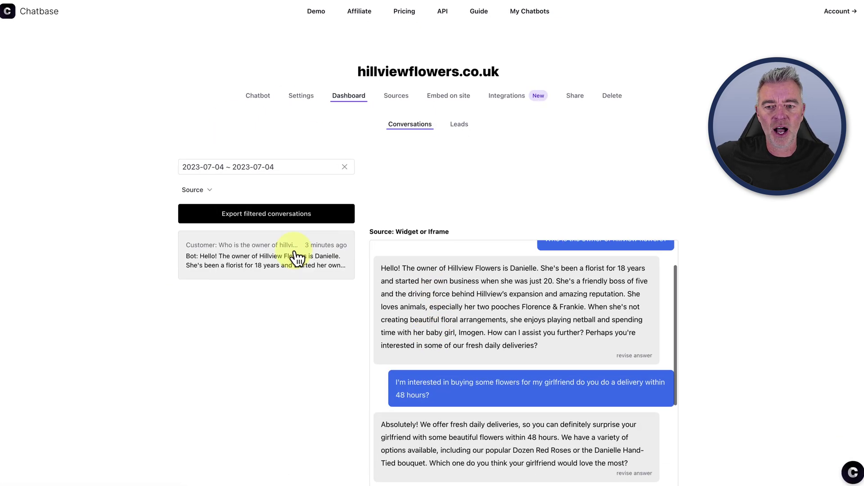
{"action": "scroll", "coordinate": [491, 260], "scroll_direction": "down", "scroll_amount": 4}
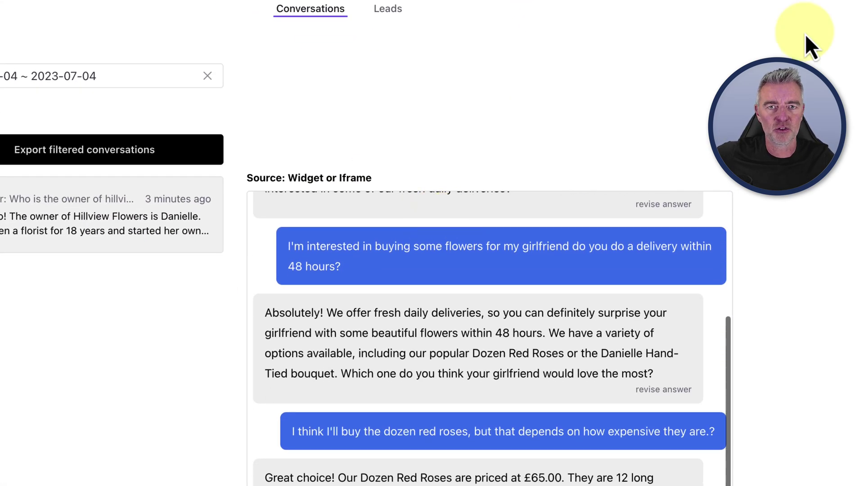
{"action": "scroll", "coordinate": [826, 189], "scroll_direction": "down", "scroll_amount": 3}
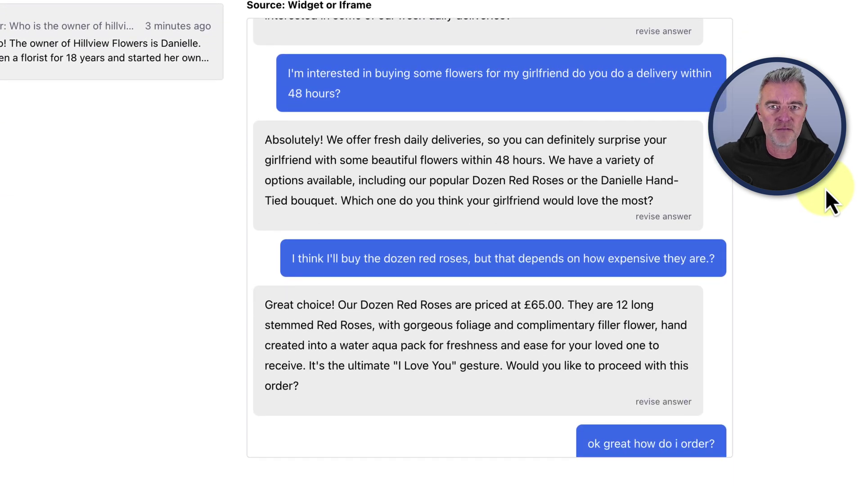
{"action": "scroll", "coordinate": [825, 188], "scroll_direction": "down", "scroll_amount": 1}
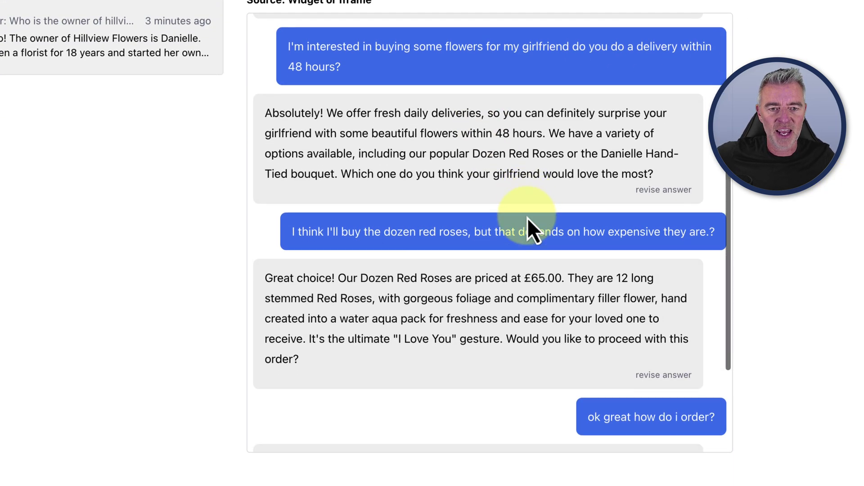
{"action": "scroll", "coordinate": [527, 218], "scroll_direction": "down", "scroll_amount": 4}
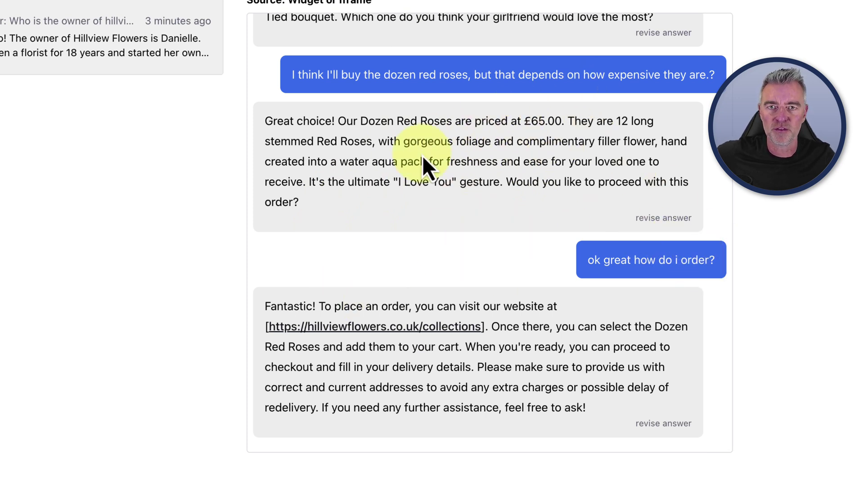
{"action": "scroll", "coordinate": [423, 157], "scroll_direction": "up", "scroll_amount": 1}
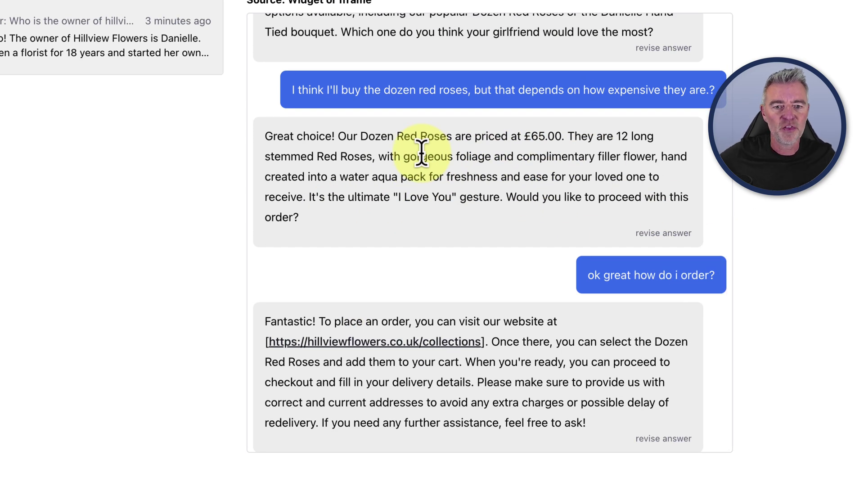
Inspect the answer revision dialog for the dozen red roses price reply, select the bot response text and cancel
{"action": "left_click", "coordinate": [663, 233]}
{"action": "left_click_drag", "start_coordinate": [309, 251], "coordinate": [187, 170]}
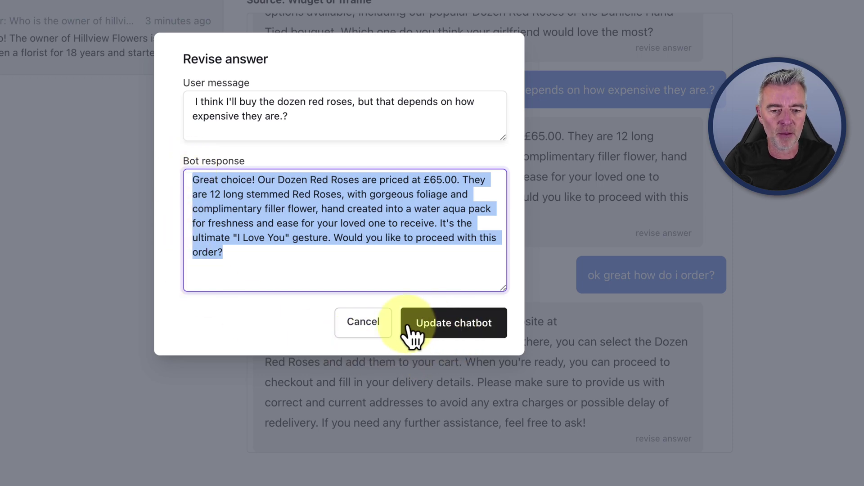
{"action": "left_click", "coordinate": [369, 327]}
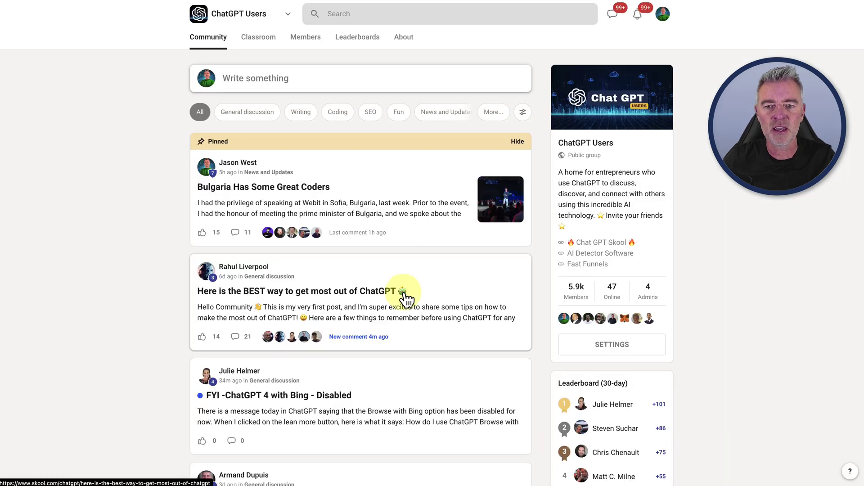
Look through the posts in the ChatGPT Users community on Skool, then return to the shared chatbot conversation
{"action": "scroll", "coordinate": [406, 291], "scroll_direction": "down", "scroll_amount": 5}
{"action": "scroll", "coordinate": [403, 293], "scroll_direction": "down", "scroll_amount": 3}
{"action": "scroll", "coordinate": [400, 297], "scroll_direction": "up", "scroll_amount": 8}
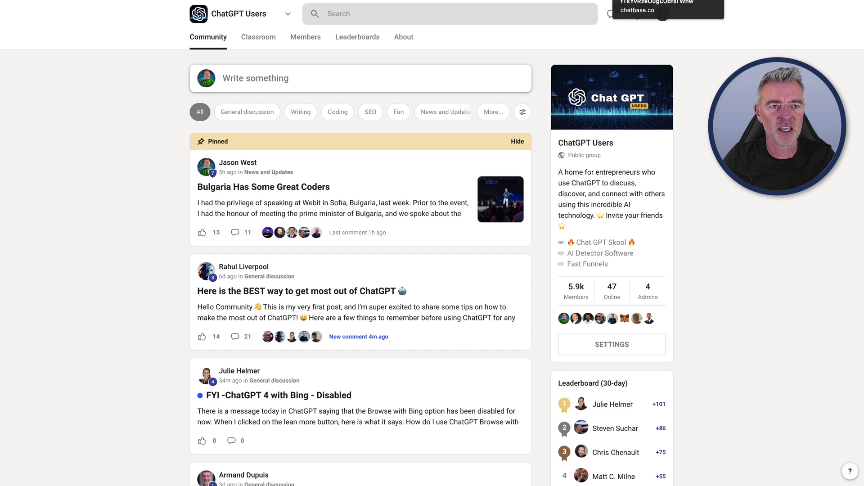
{"action": "left_click", "coordinate": [675, 2]}
{"action": "scroll", "coordinate": [478, 318], "scroll_direction": "up", "scroll_amount": 1}
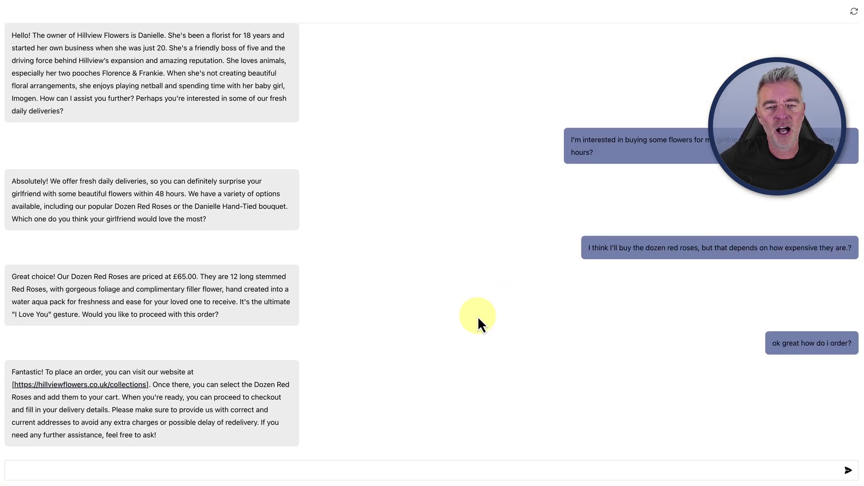